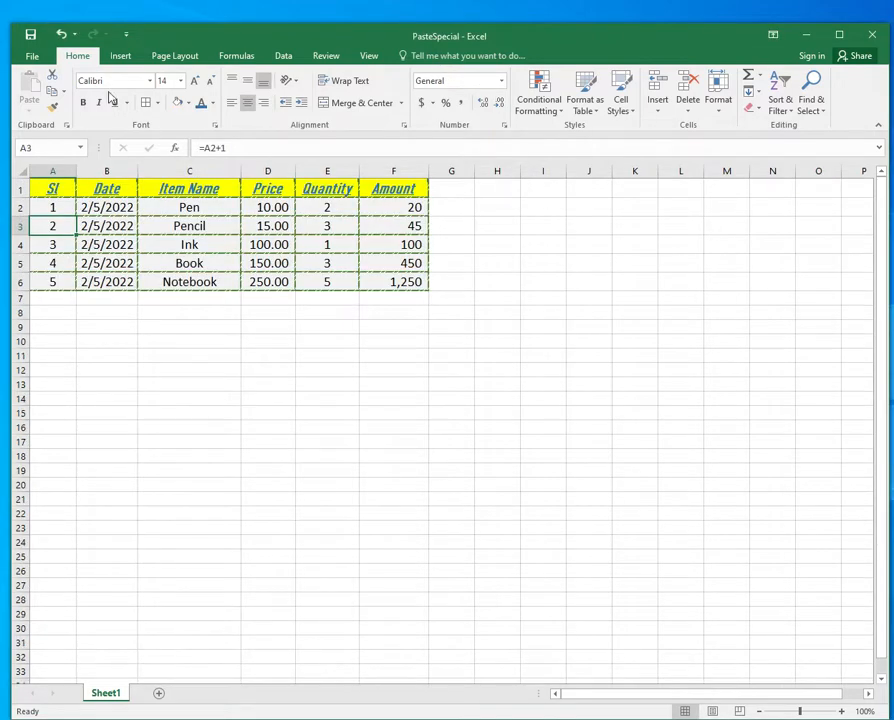
- Copy the whole item table in A1:F6, including the header row
left_click(55, 210)
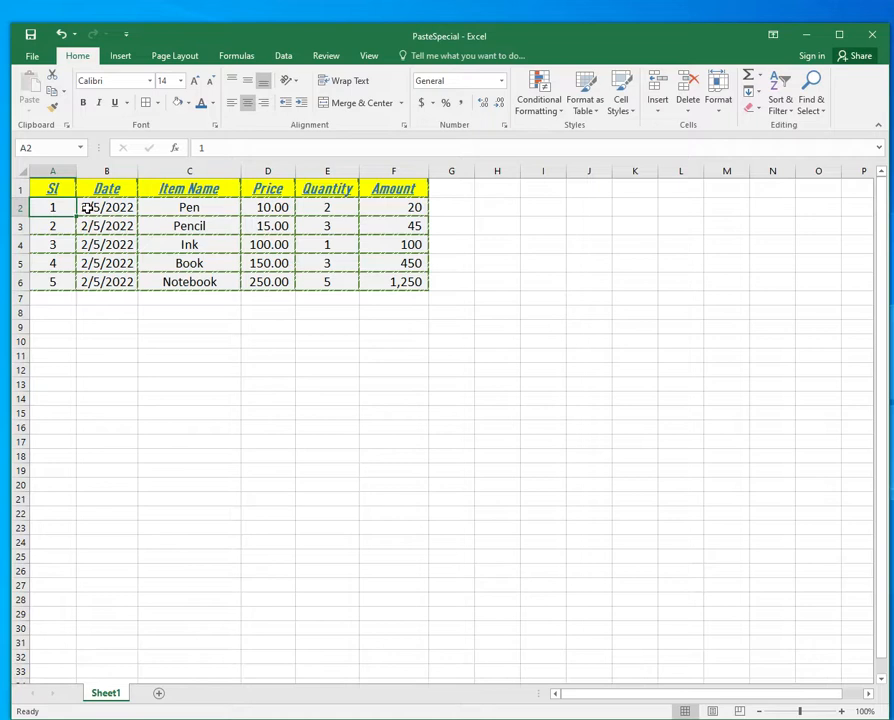
left_click(50, 187)
left_click_drag(50, 187, 404, 285)
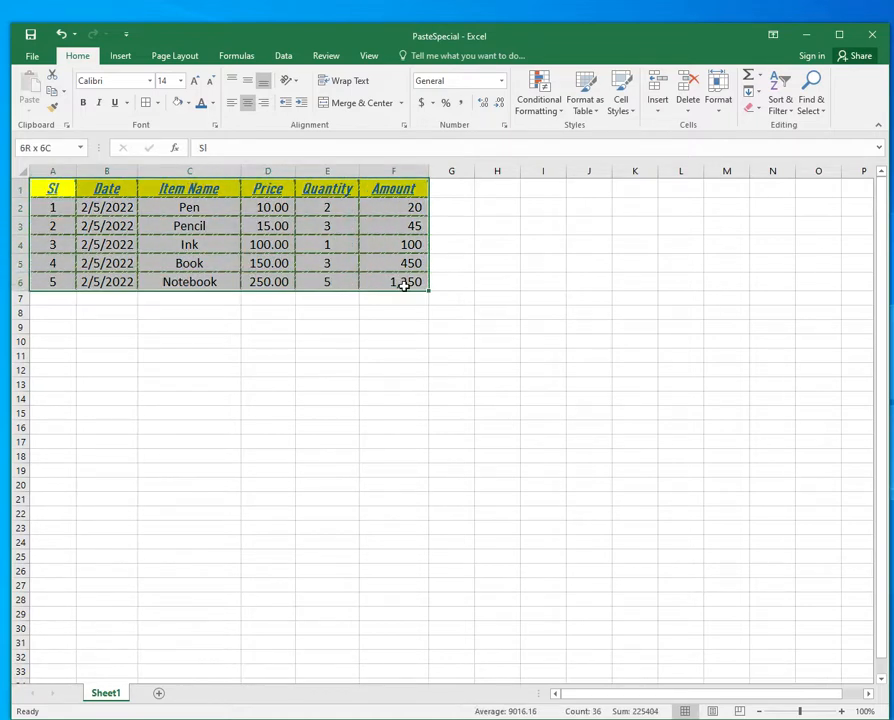
key("ctrl+v")
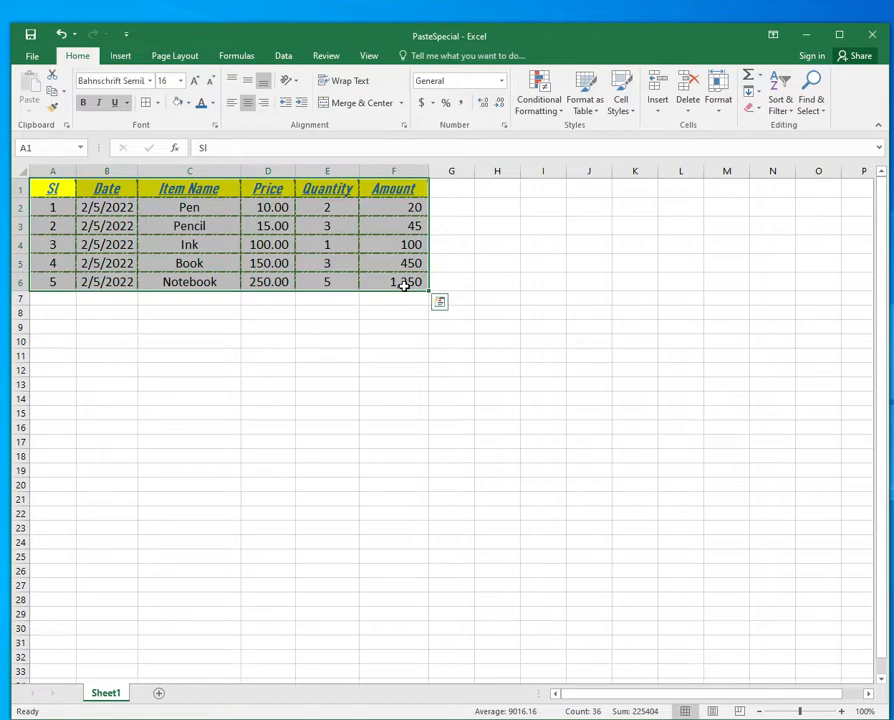
left_click(54, 207)
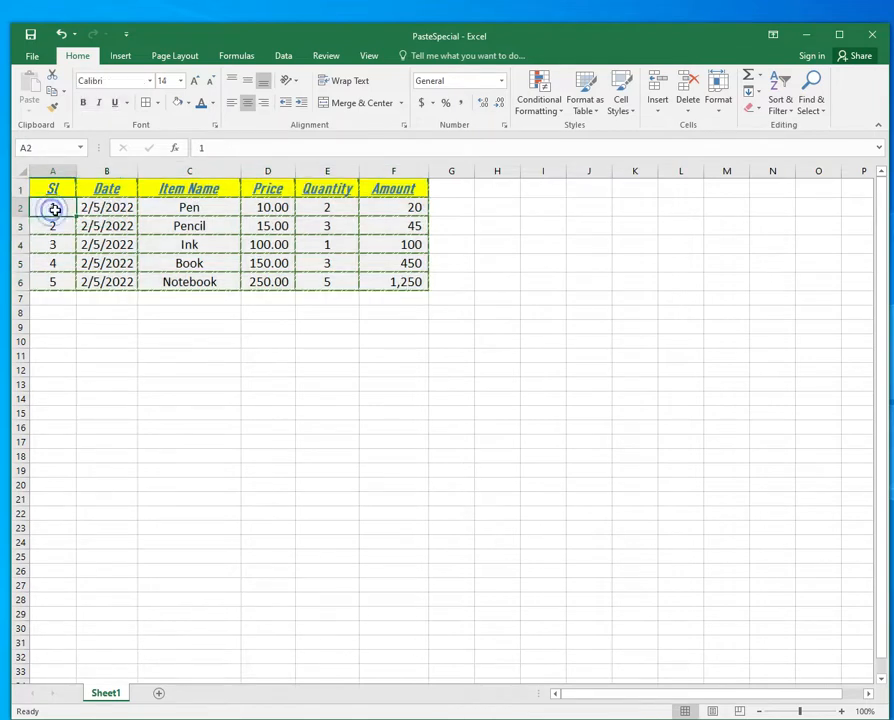
left_click_drag(54, 188, 400, 281)
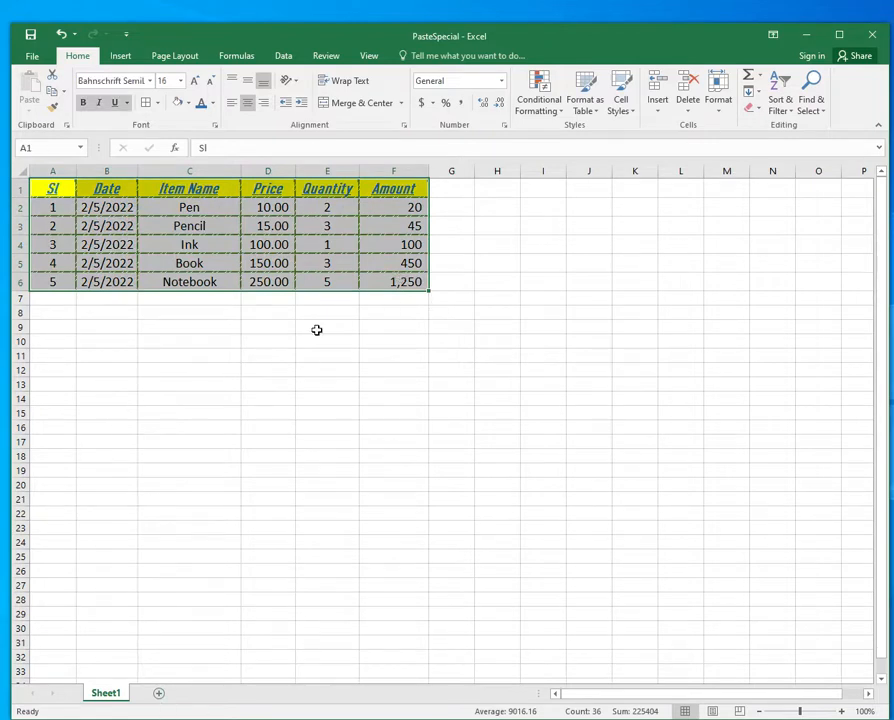
right_click(94, 207)
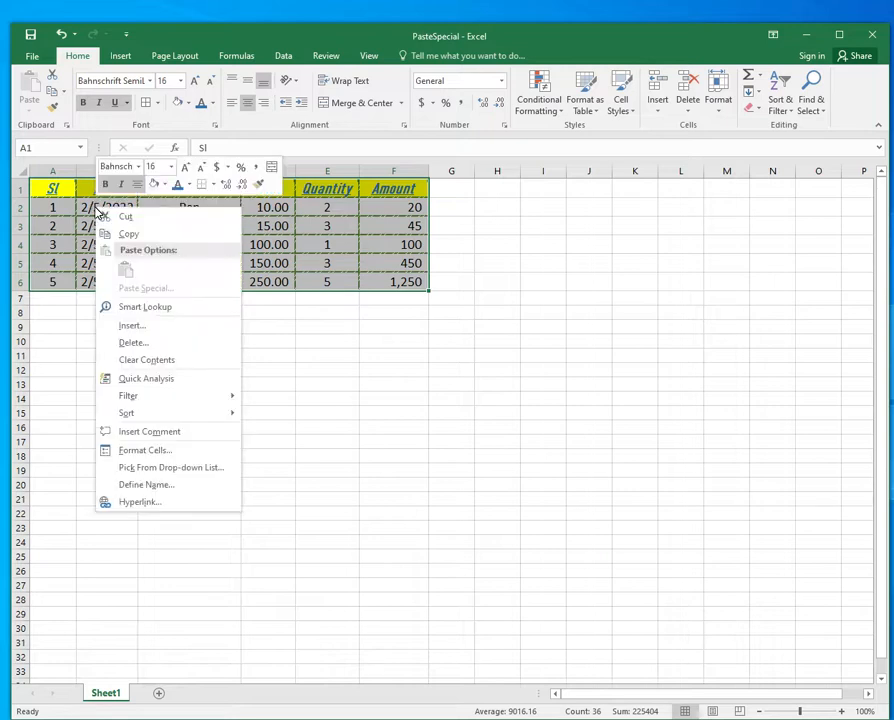
left_click(118, 234)
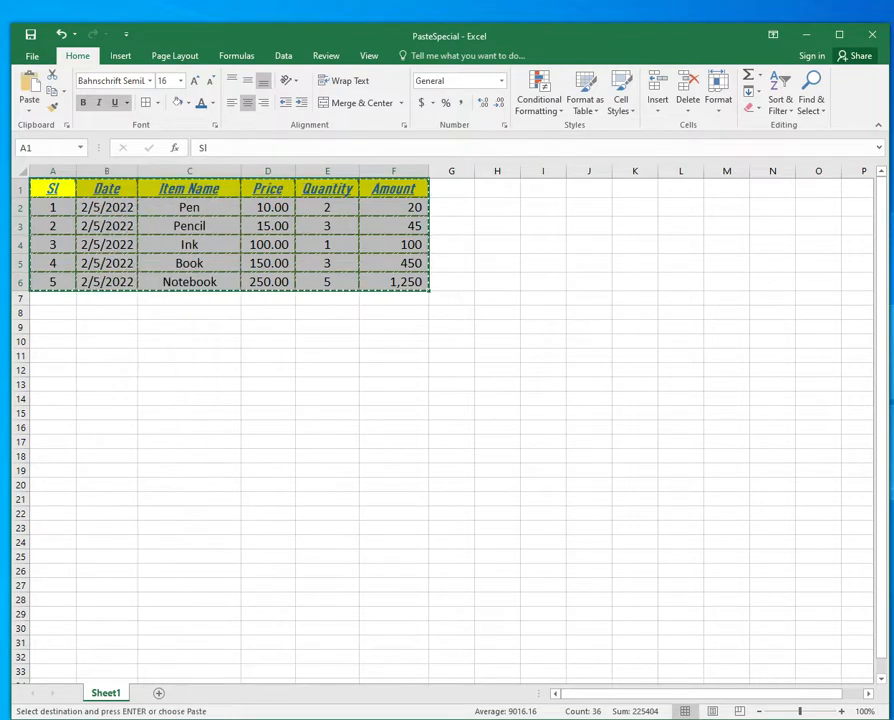
- Add a new worksheet and use Paste Special with the All option to paste the copied table at A1
left_click(158, 693)
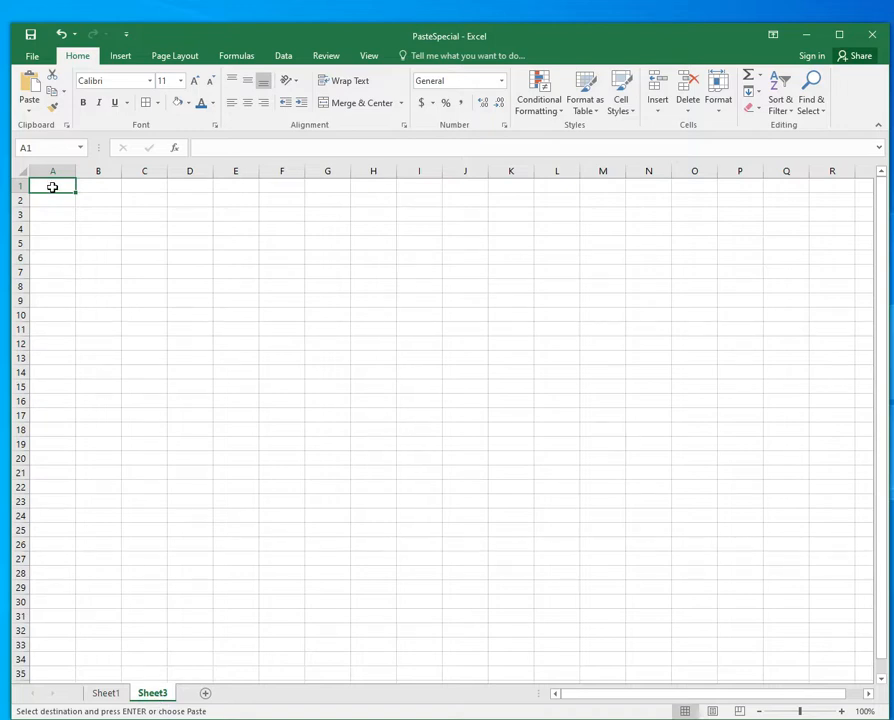
right_click(52, 187)
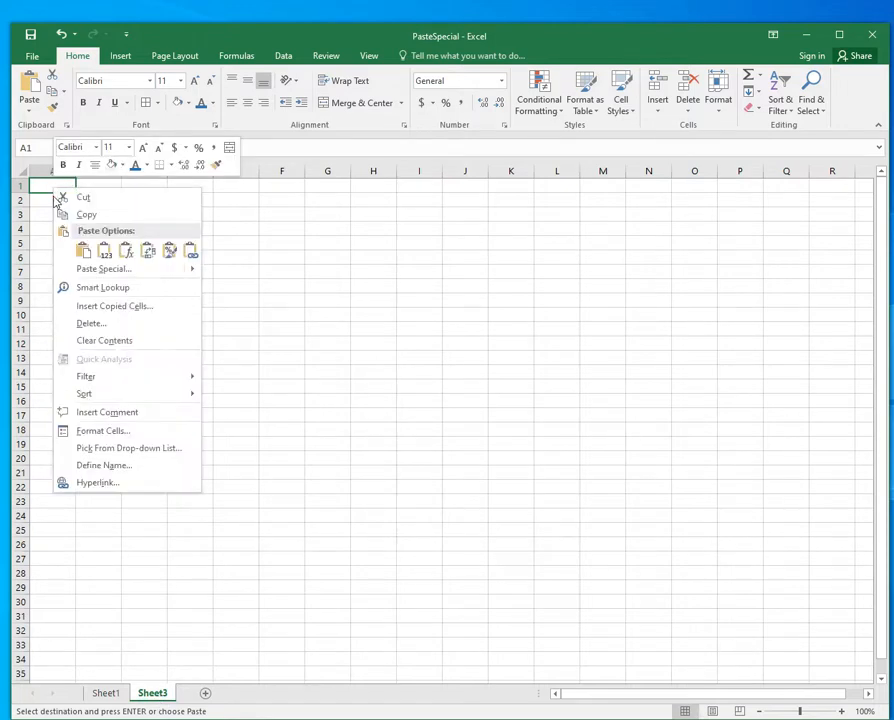
mouse_move(124, 279)
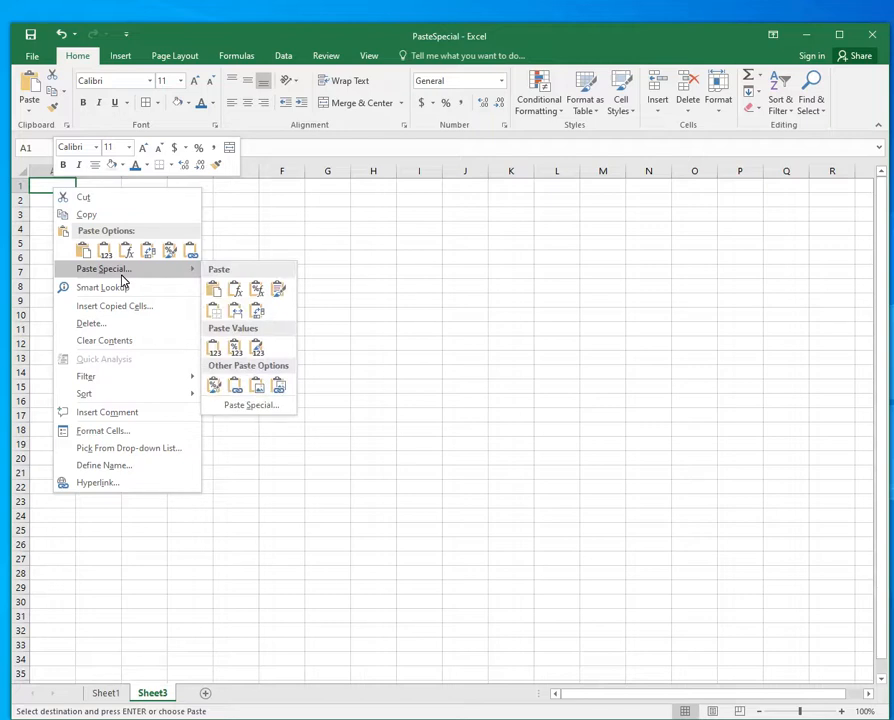
left_click(124, 279)
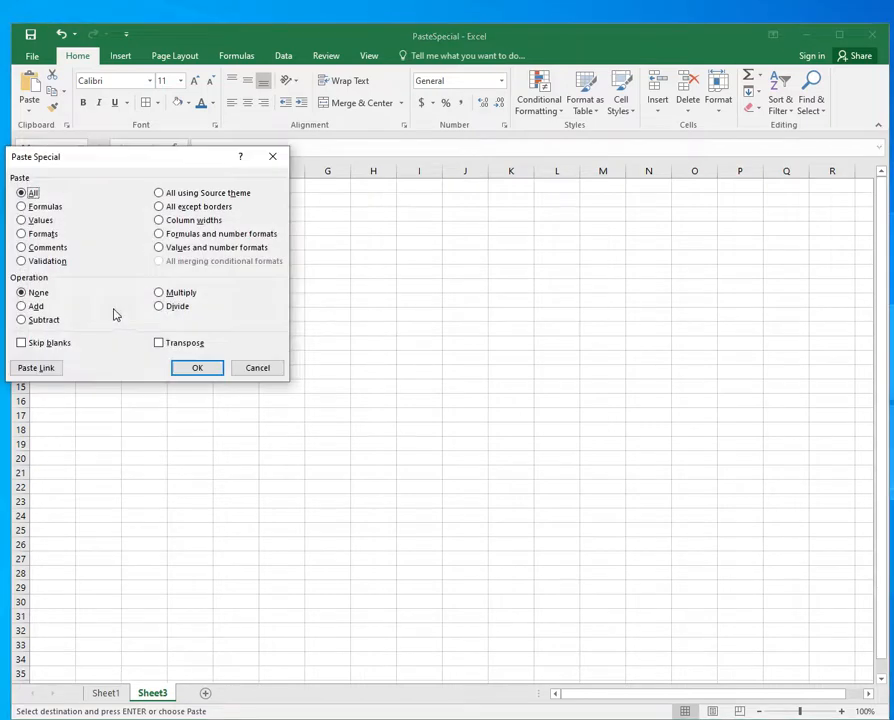
left_click_drag(152, 161, 467, 249)
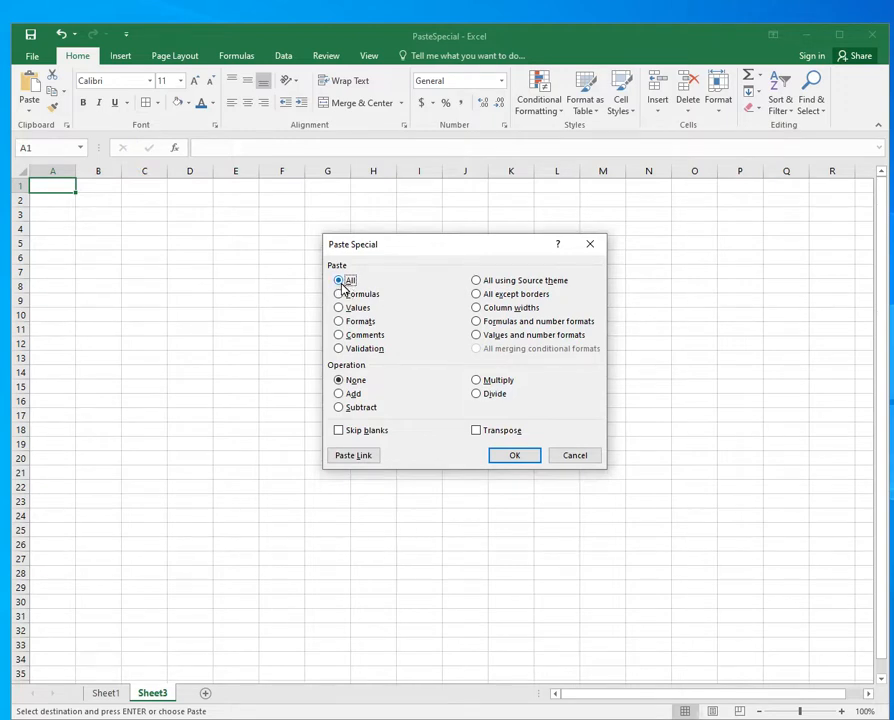
left_click(514, 456)
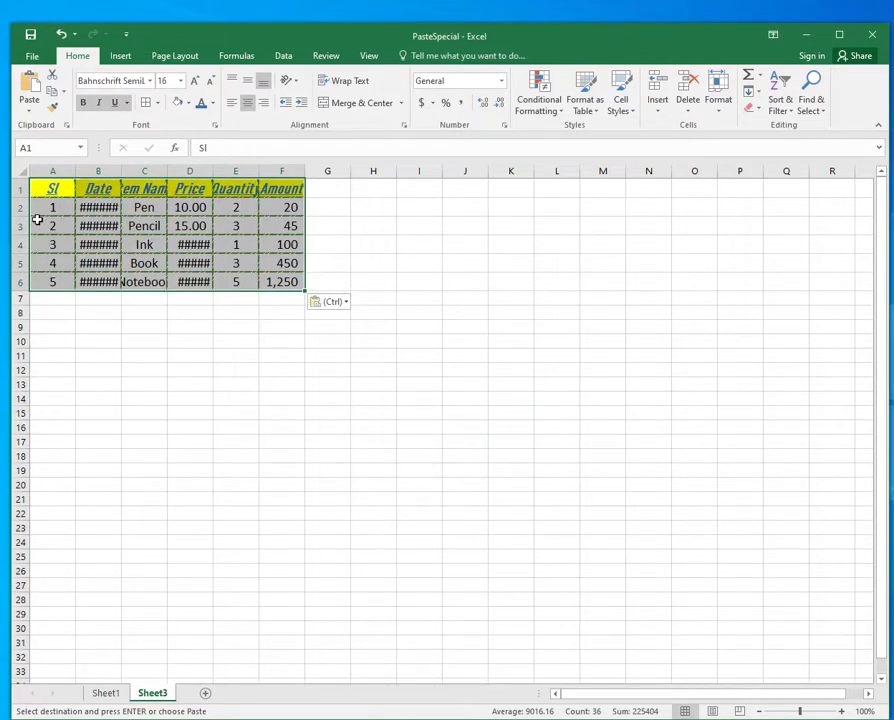
- Compare the pasted table with the original, and autofit columns B through F of the pasted copy to their contents
left_click(102, 694)
left_click(152, 694)
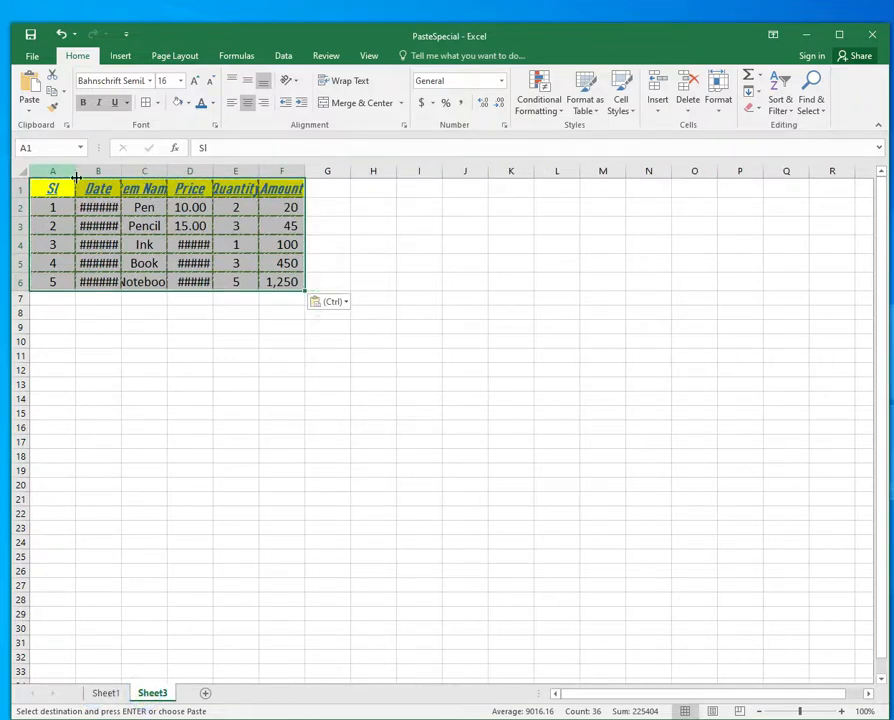
left_click(290, 228)
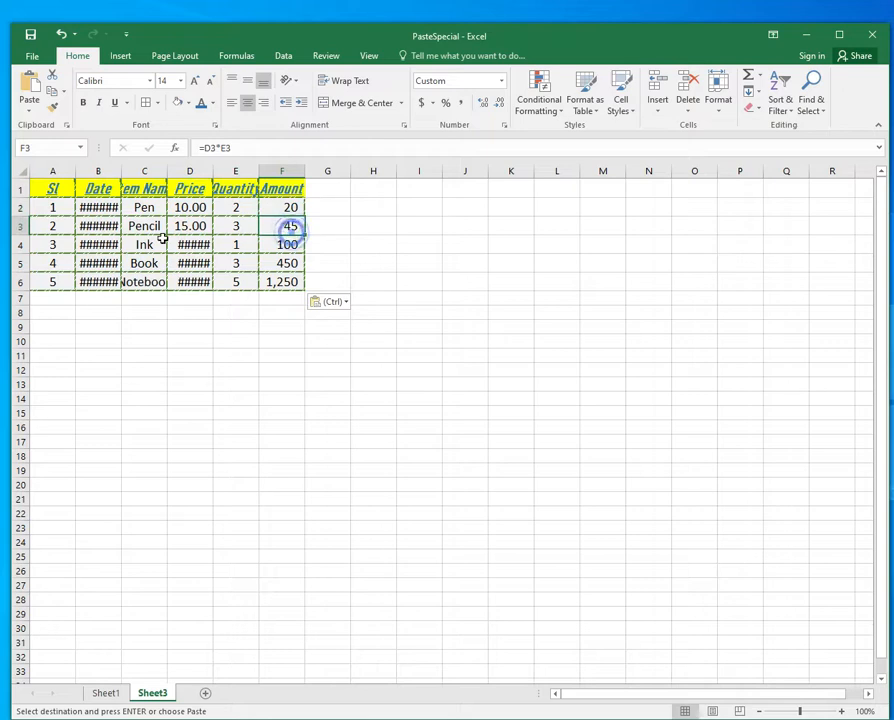
left_click(96, 244)
left_click(118, 185)
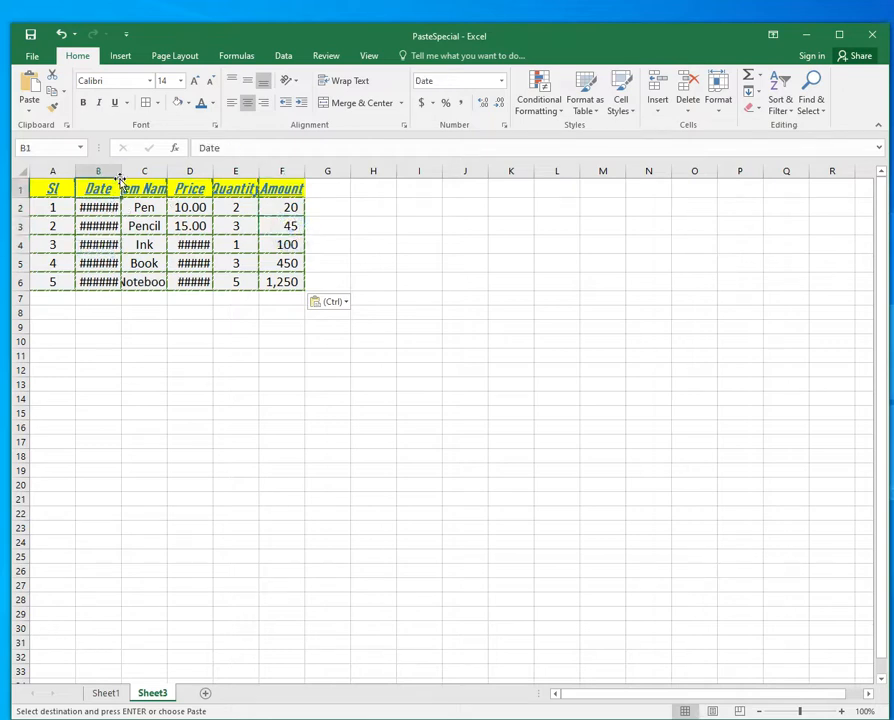
double_click(120, 174)
double_click(180, 171)
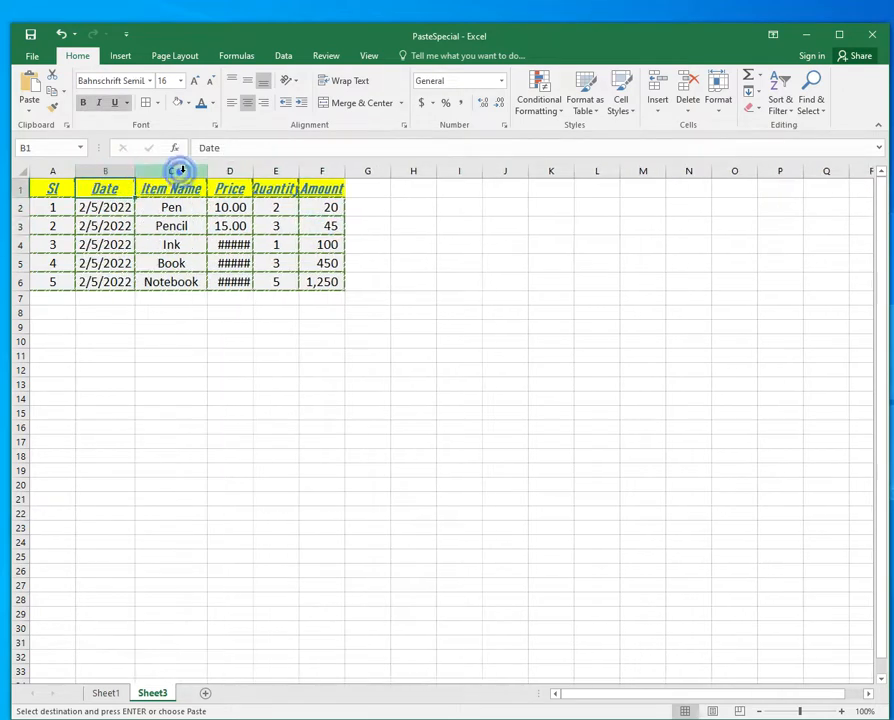
double_click(253, 171)
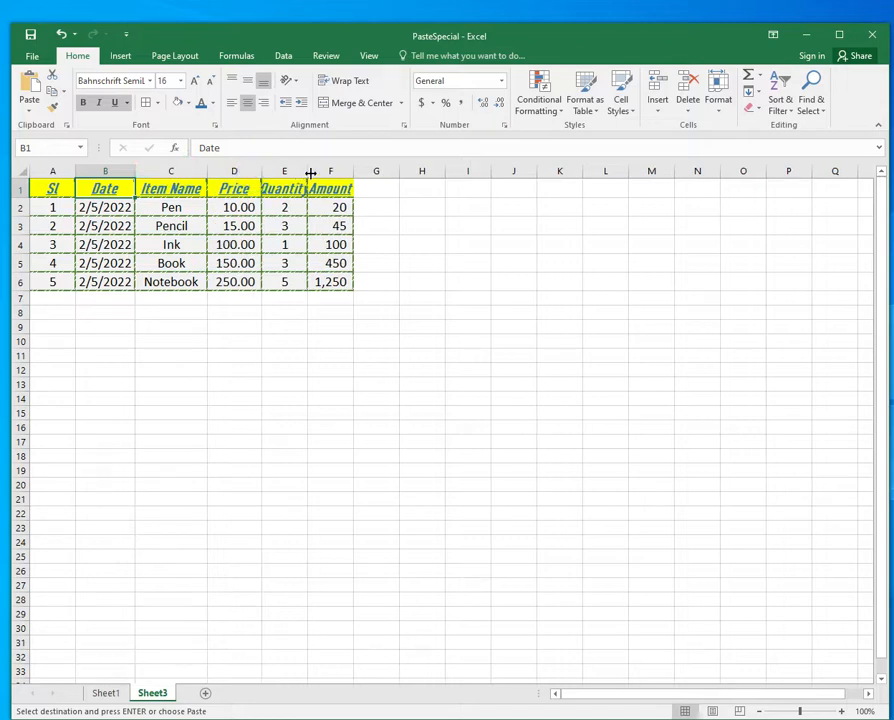
double_click(311, 173)
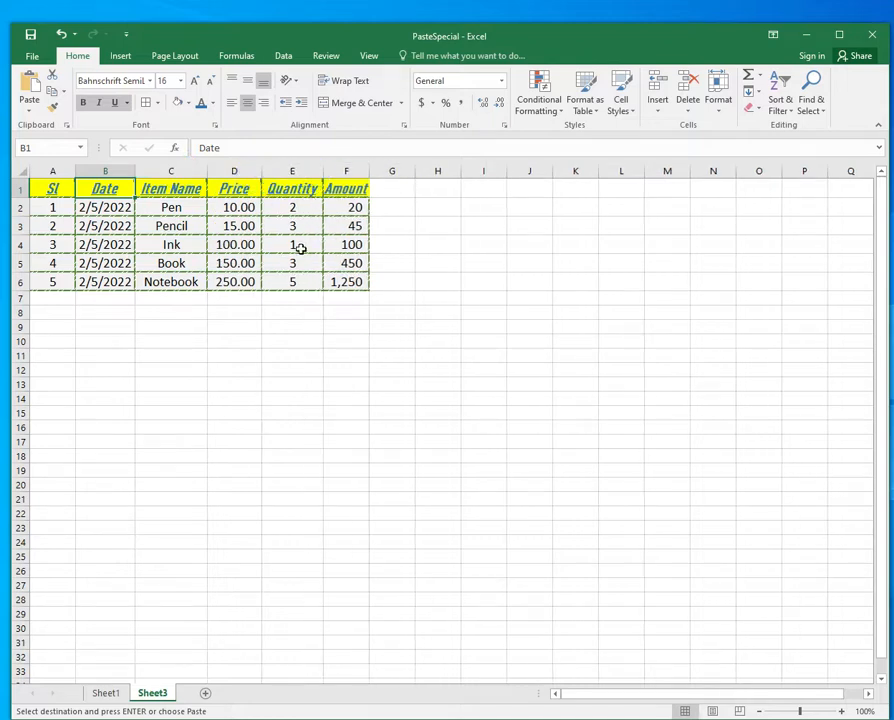
double_click(370, 171)
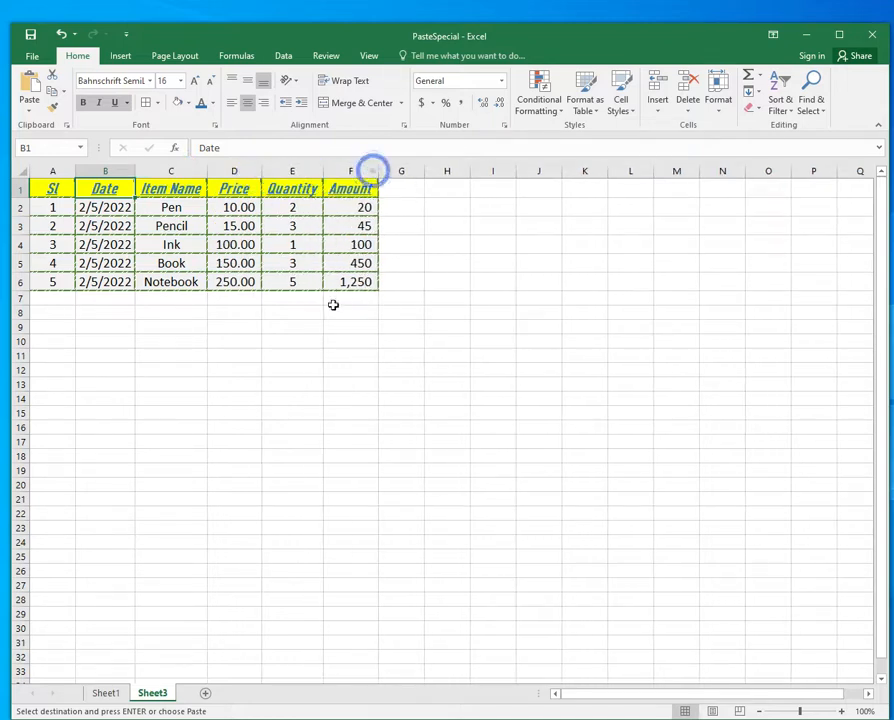
- Add another worksheet and use Paste Special with the Formulas option to paste the copied table at A1
left_click(205, 693)
left_click(108, 693)
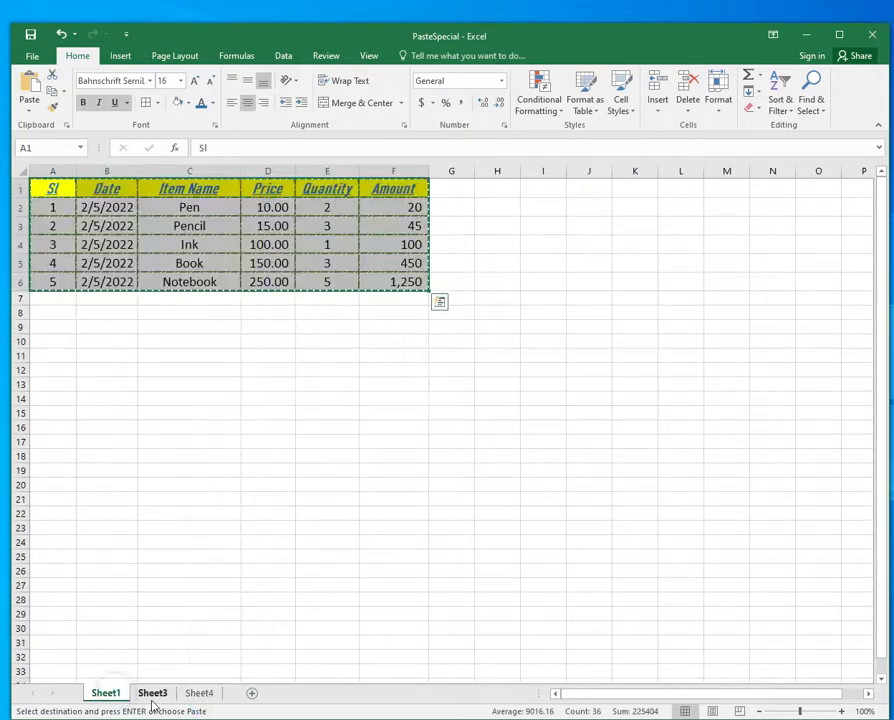
left_click(200, 693)
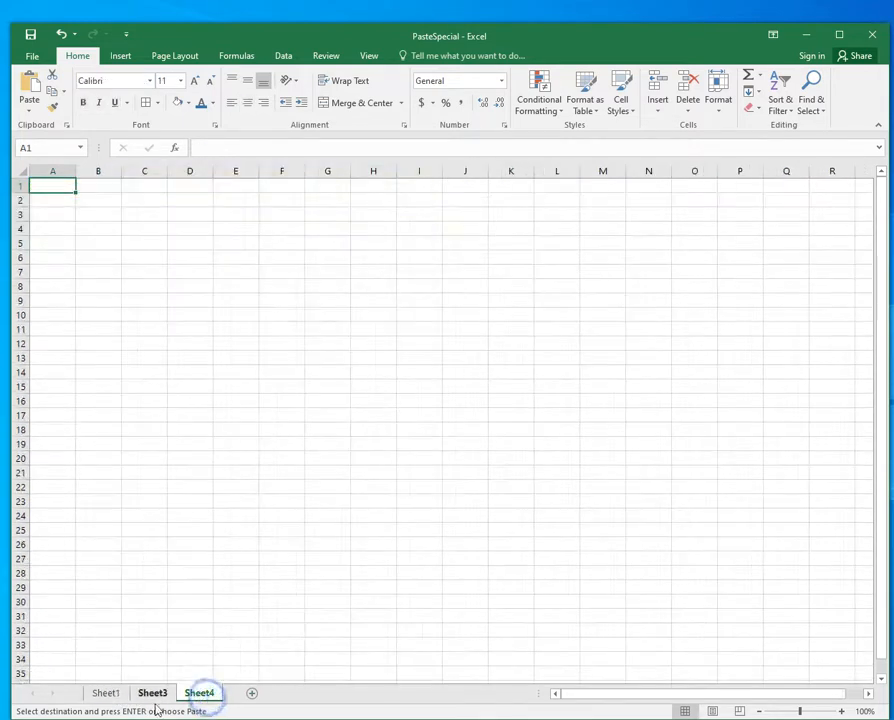
right_click(55, 190)
left_click(96, 267)
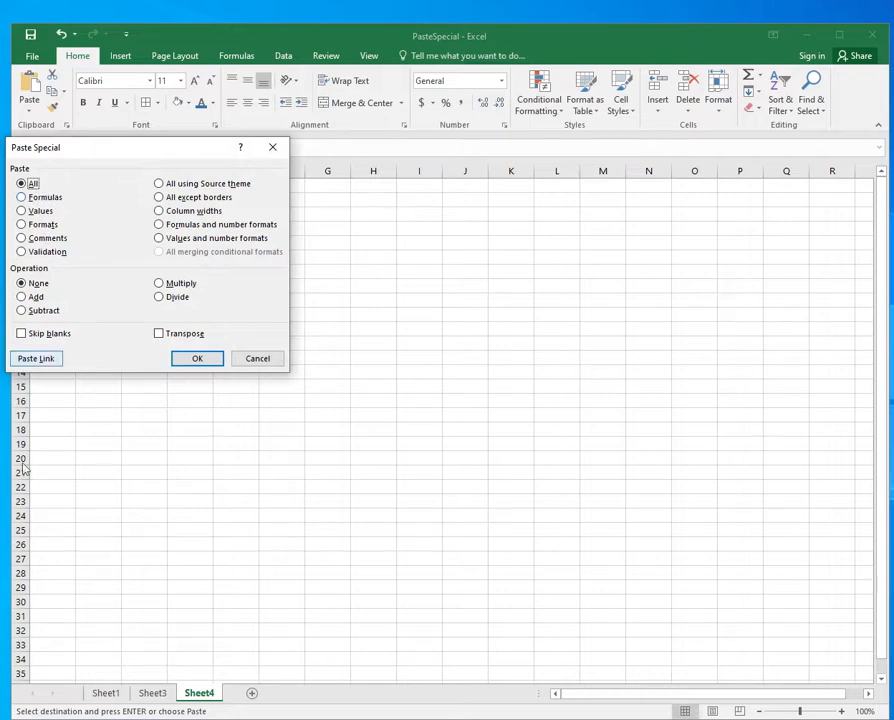
left_click(23, 198)
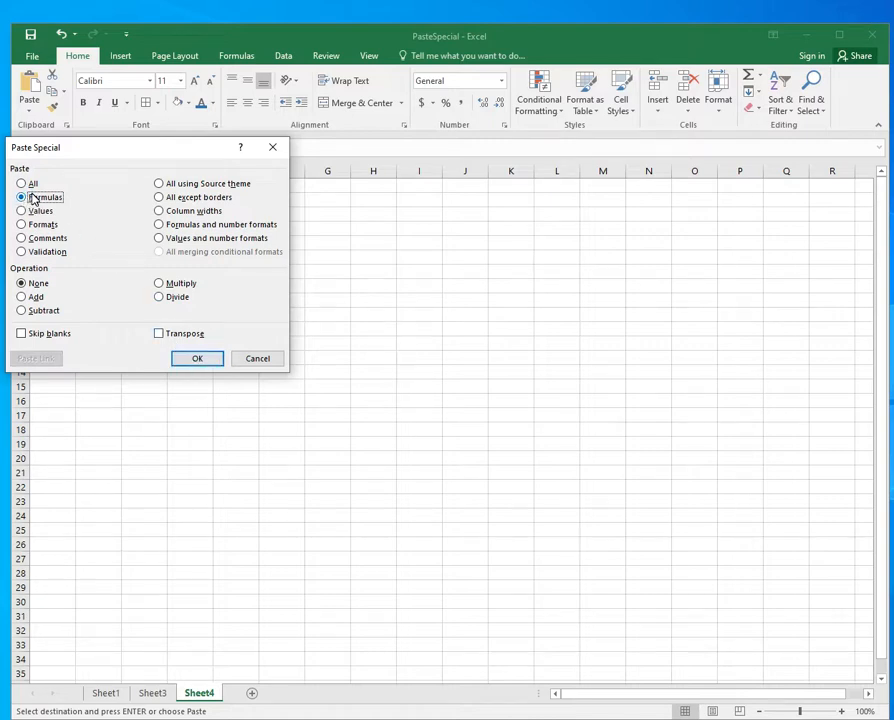
left_click(181, 359)
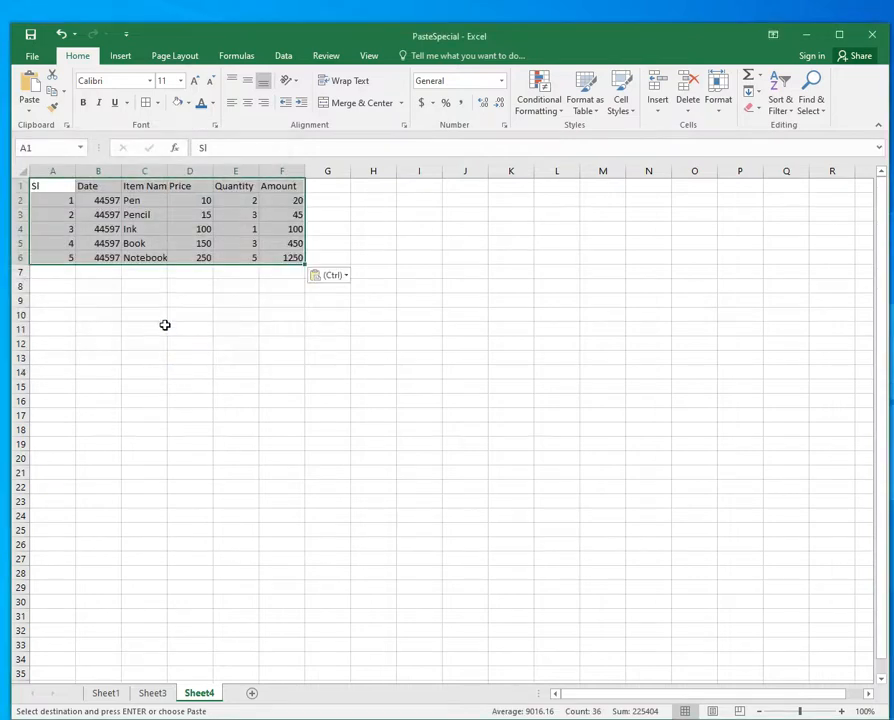
- Examine the formulas-only copy, checking the row 2 cells for typed values and the formula under Amount
left_click(68, 200)
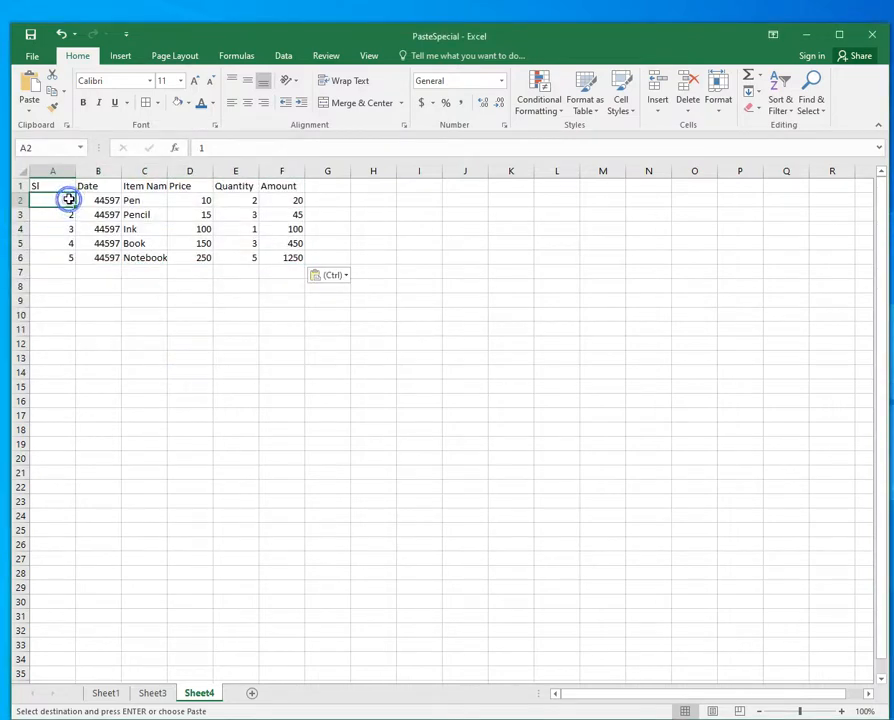
left_click(270, 201)
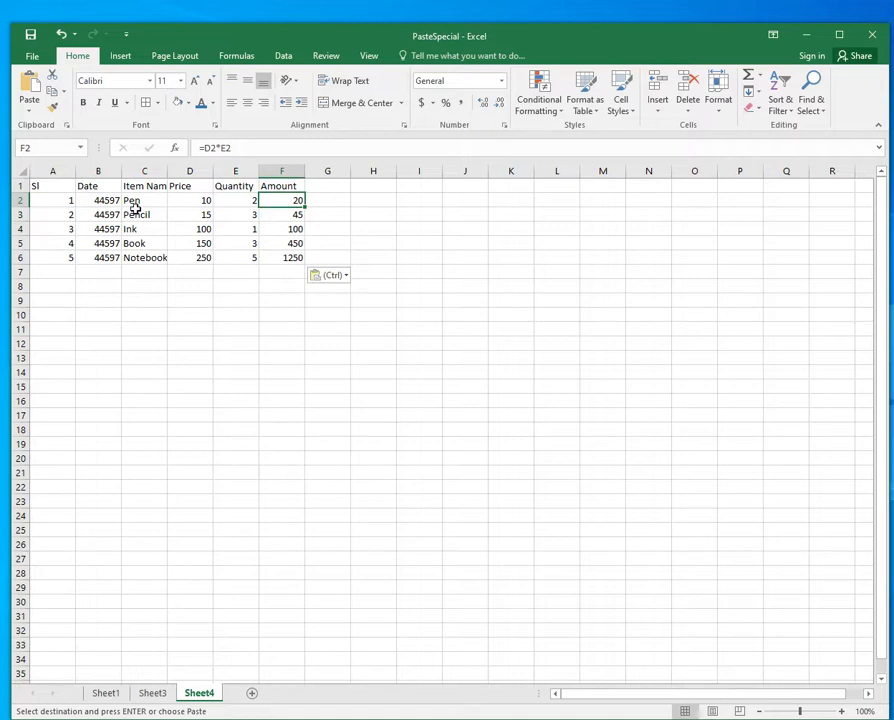
left_click_drag(54, 186, 298, 274)
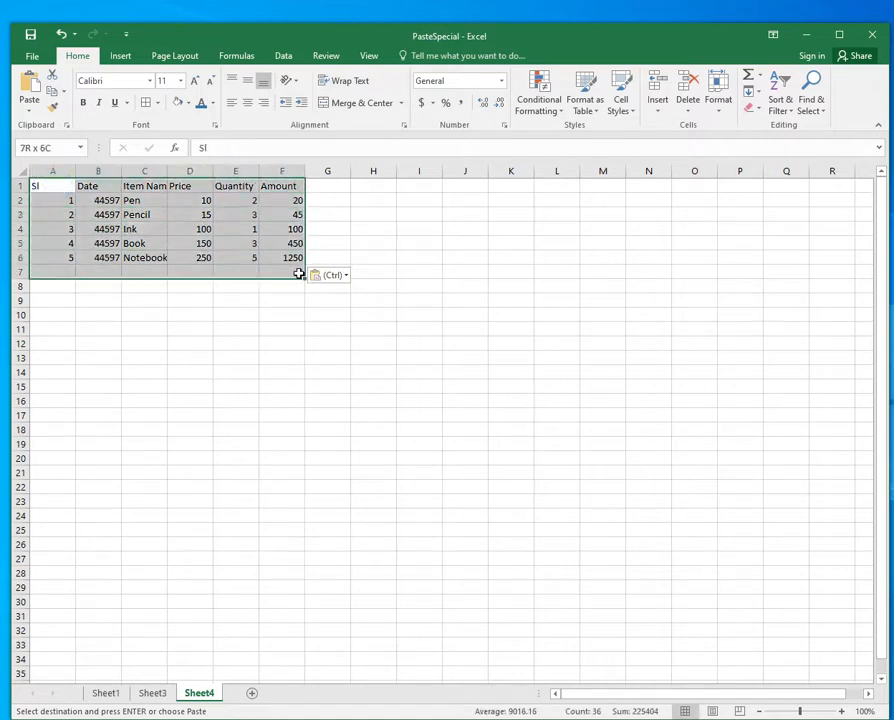
left_click(163, 204)
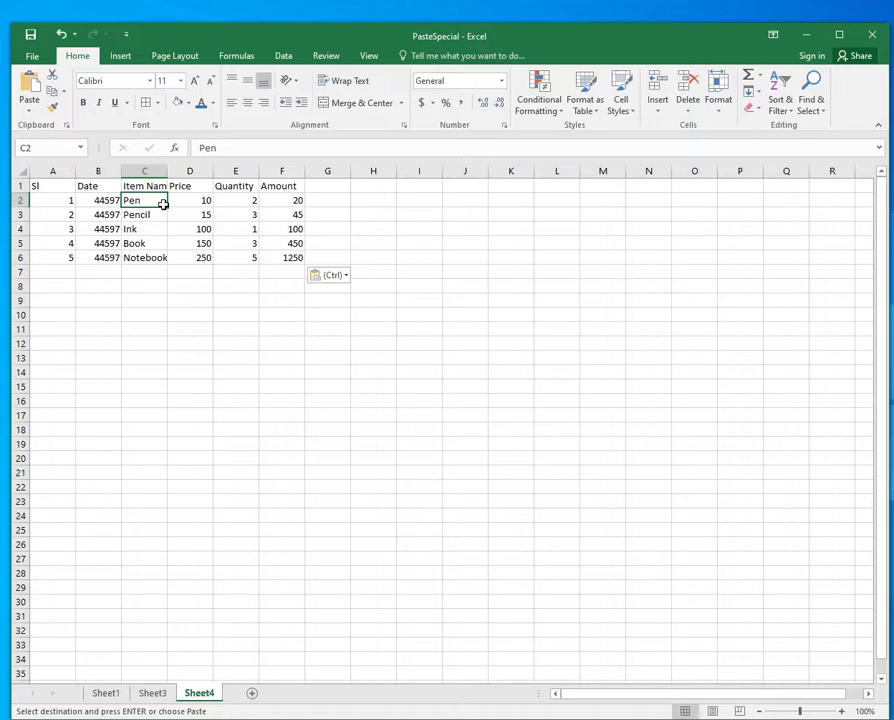
key("Right")
key("Right")
key("Right")
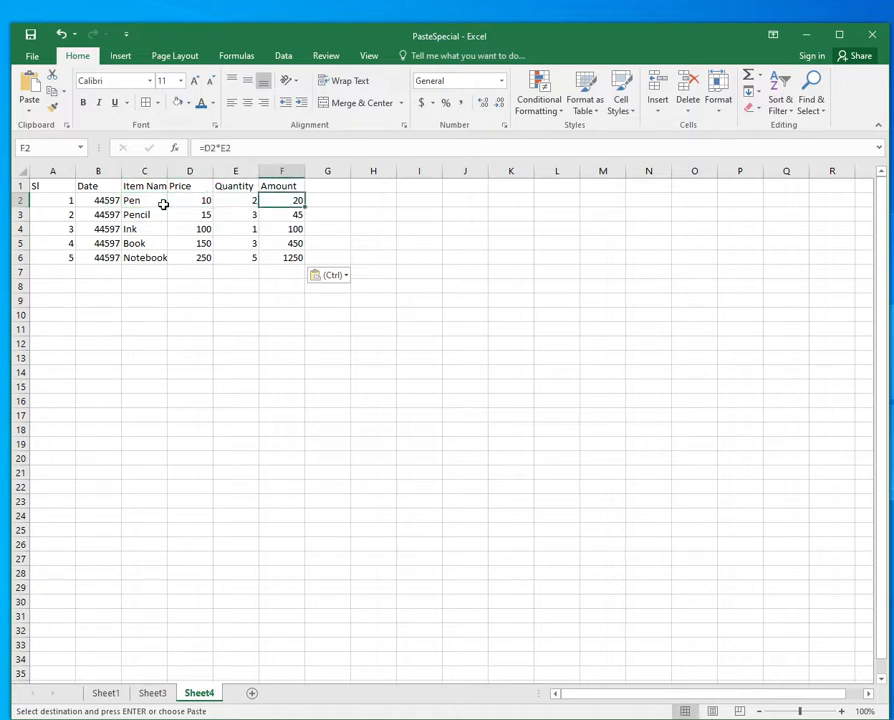
key("Left")
key("Left")
key("Left")
key("Right")
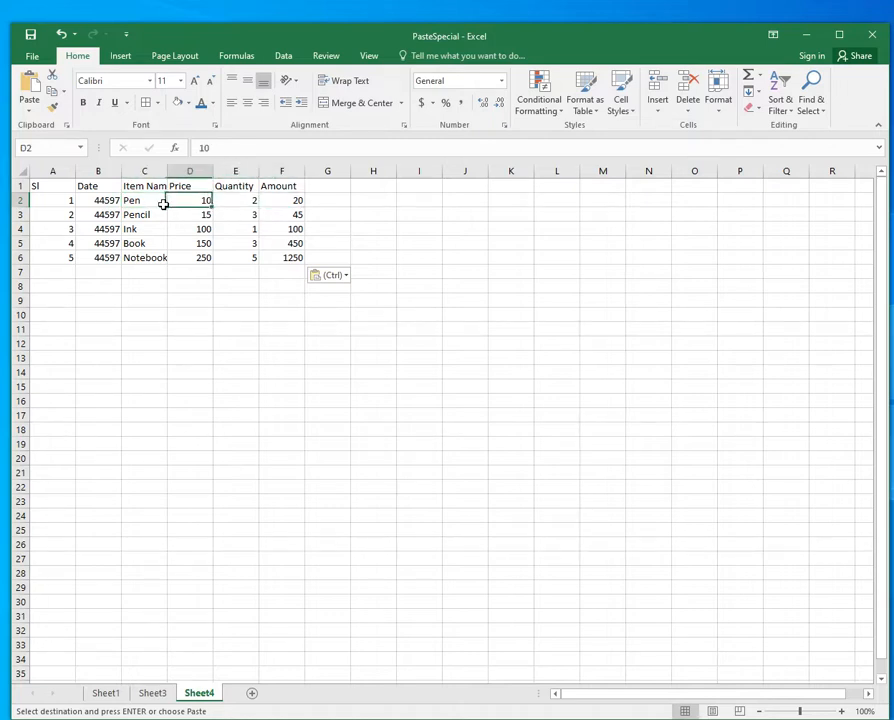
- Test the formulas-only copy by changing the row 2 item name to Bookshalfe and its price to 1000
key("Left")
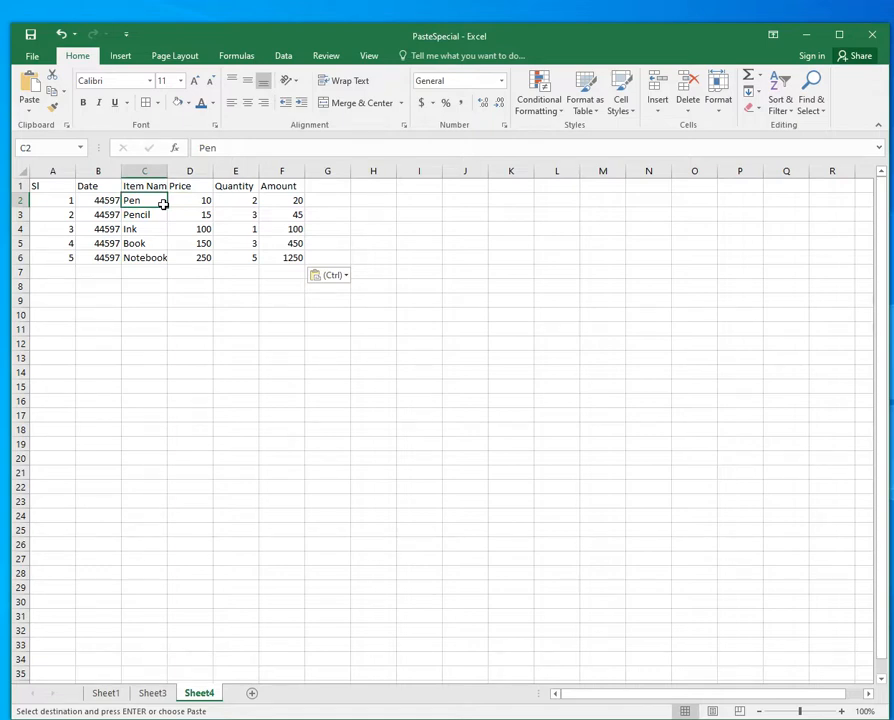
type("Bookshalfe")
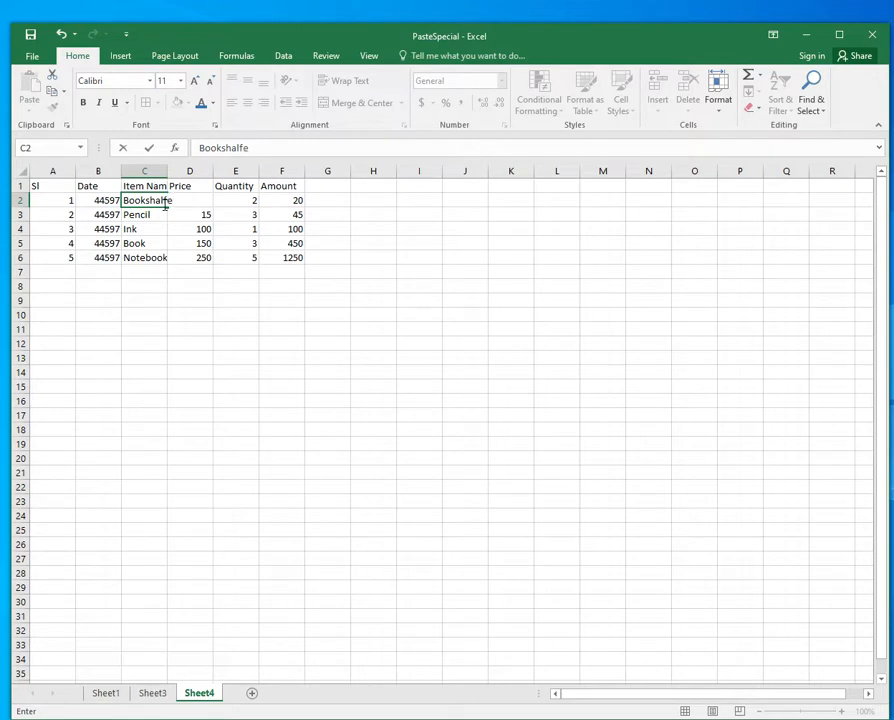
key("Tab")
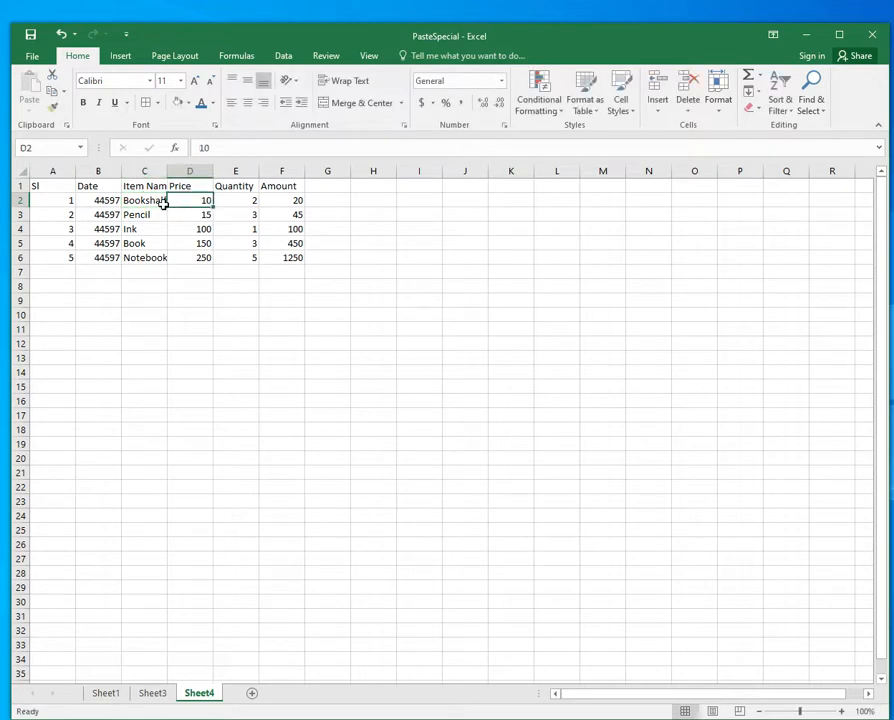
type("10")
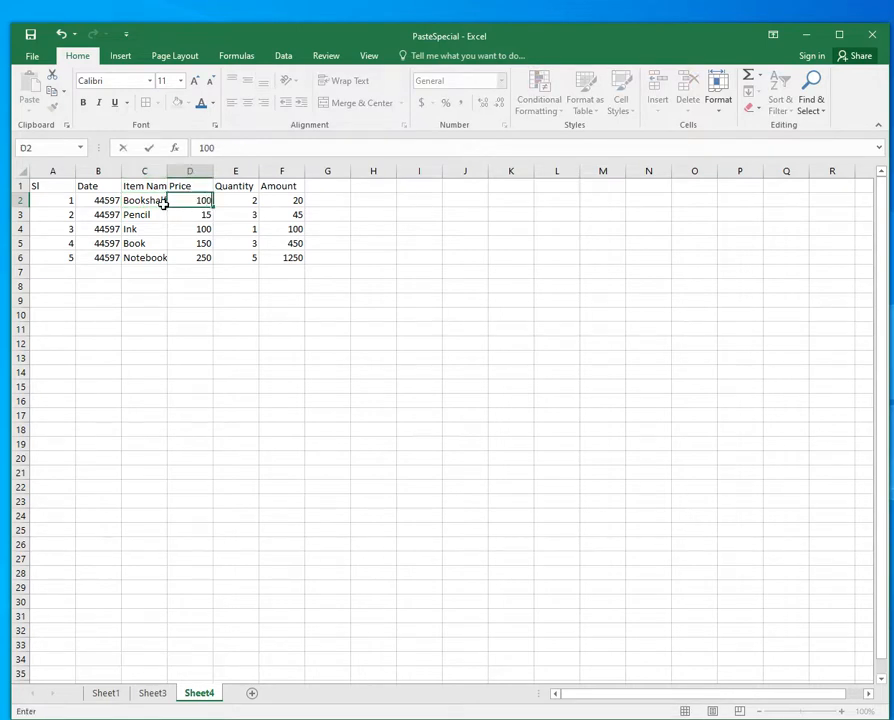
key("Tab")
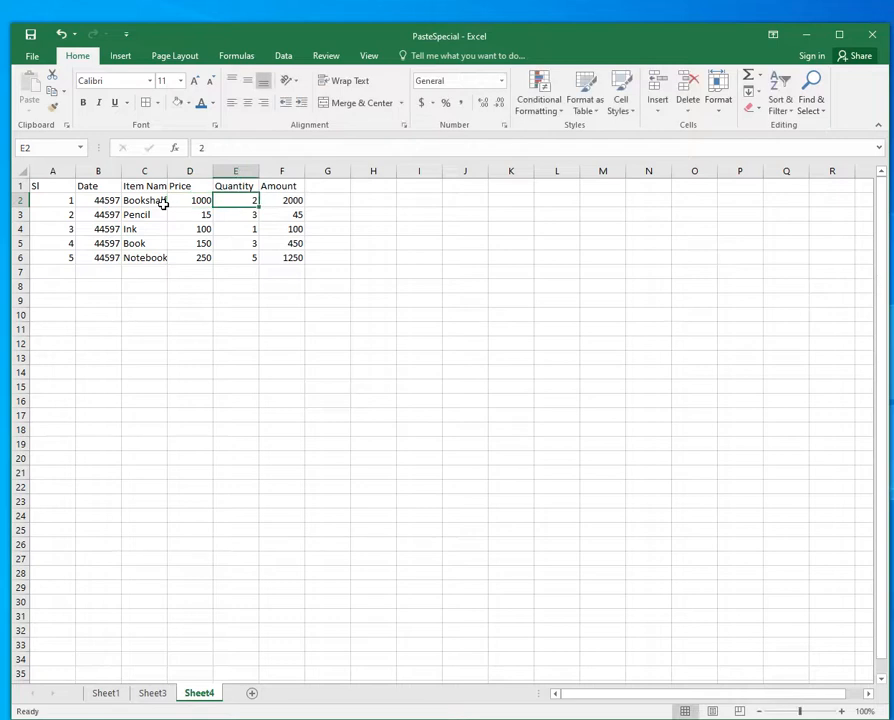
key("Tab")
key("Home")
key("Right")
key("Right")
key("Right")
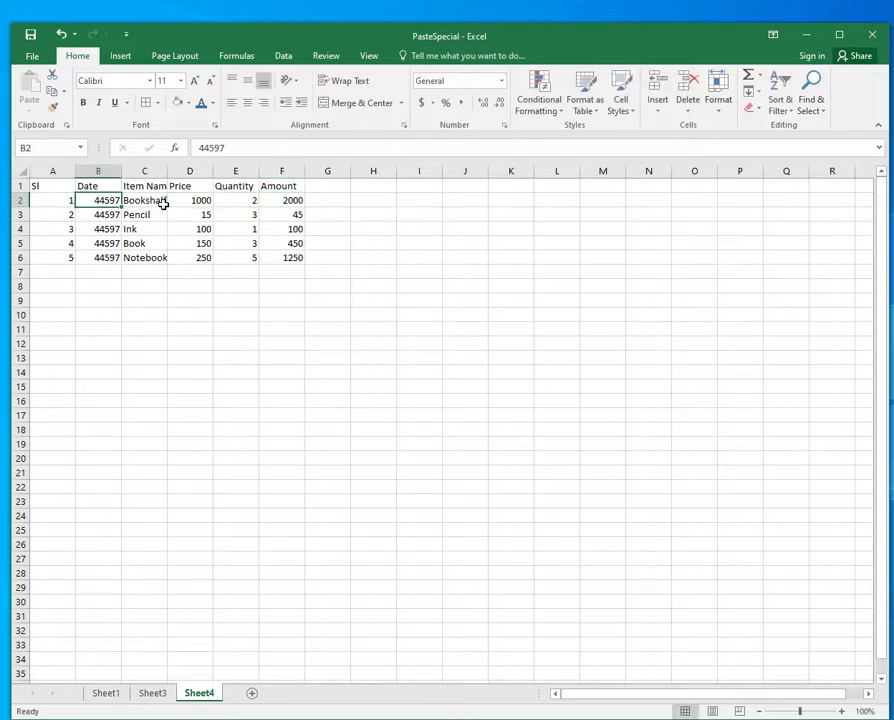
- Format the row 2 date cell as Short Date and fill it down the Date column through row 6
key("Left")
key("Left")
left_click(500, 82)
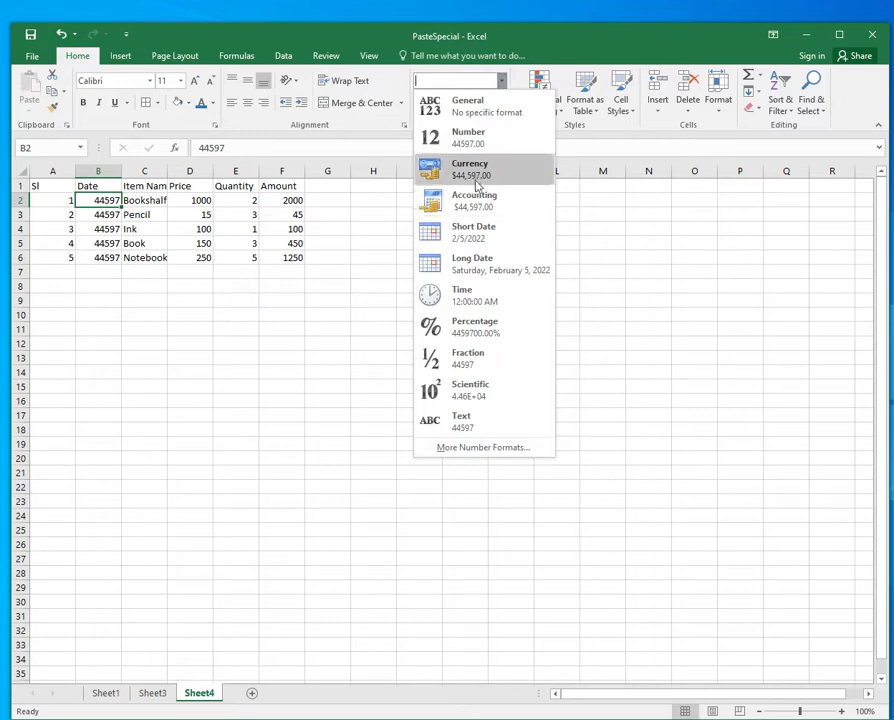
left_click(487, 230)
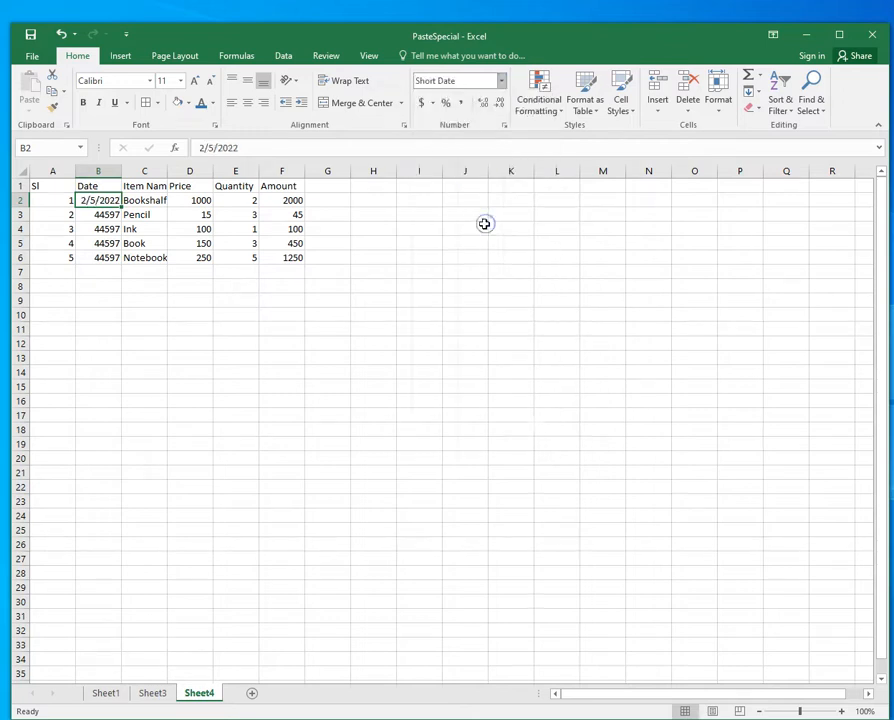
double_click(122, 206)
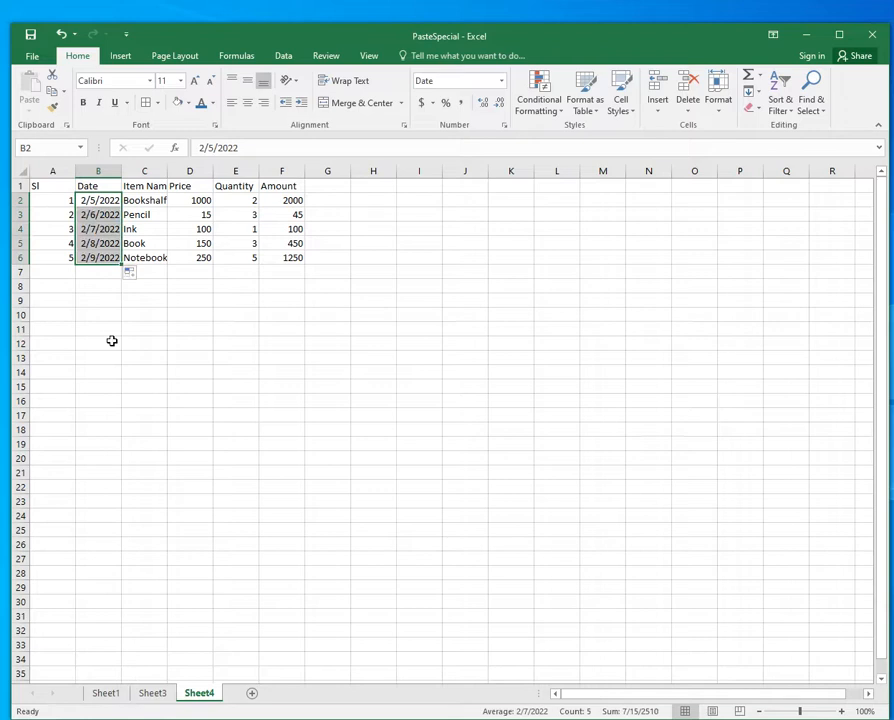
left_click(160, 201)
- Copy the formatted item table on Sheet1 again and add a new worksheet
left_click(105, 692)
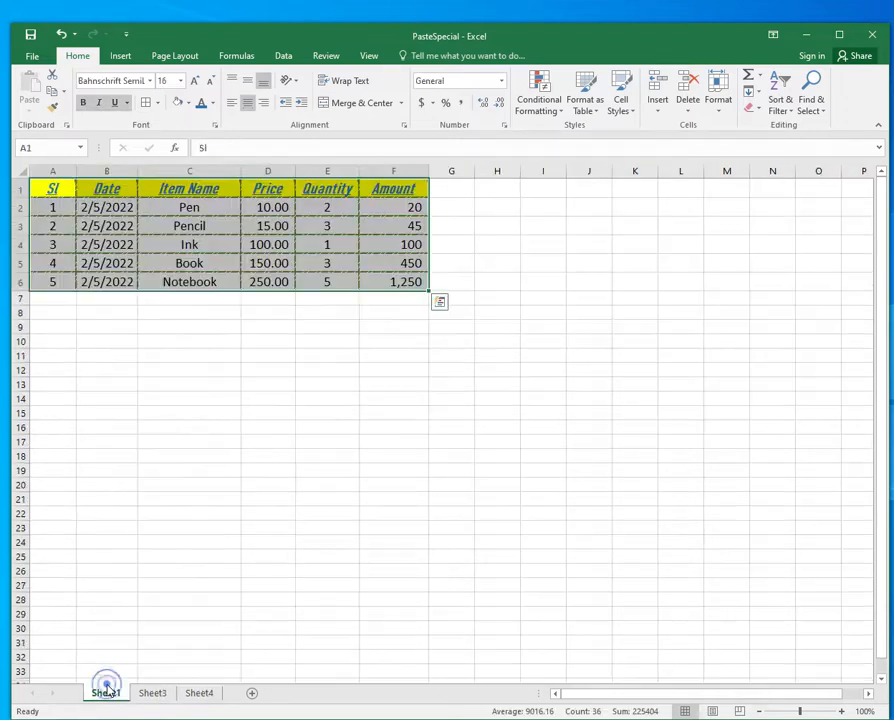
right_click(255, 218)
left_click(270, 244)
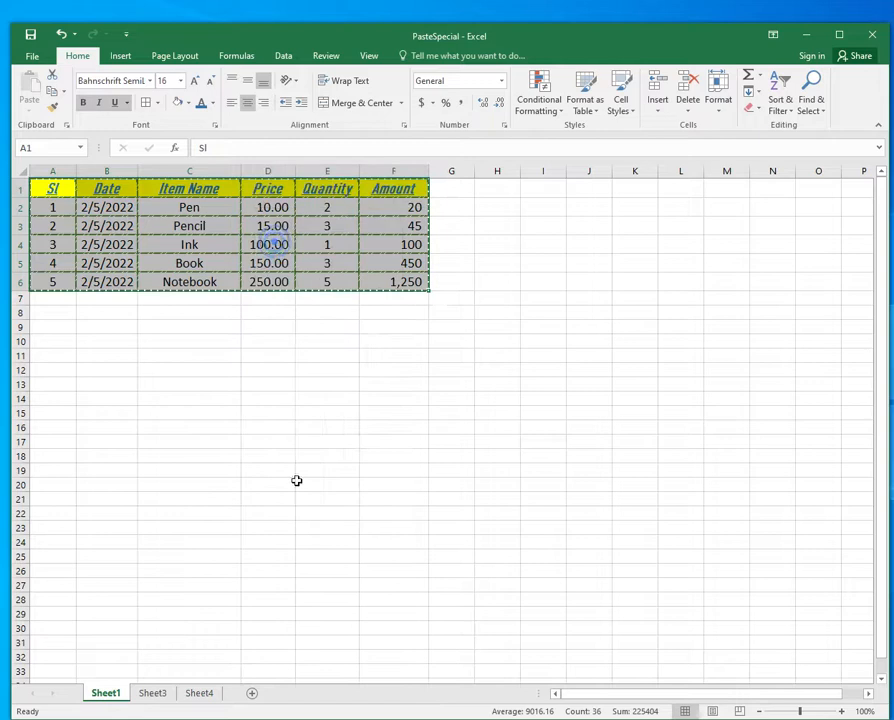
left_click(256, 692)
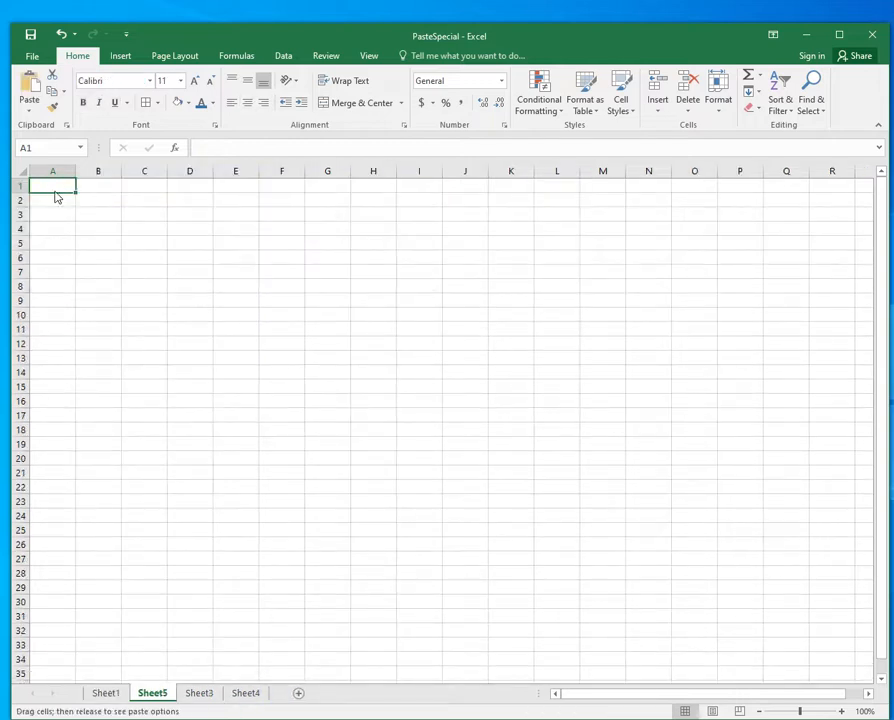
- Use Paste Special with the Values option to paste the copied table at A1 of the new sheet
right_click(56, 189)
left_click(98, 272)
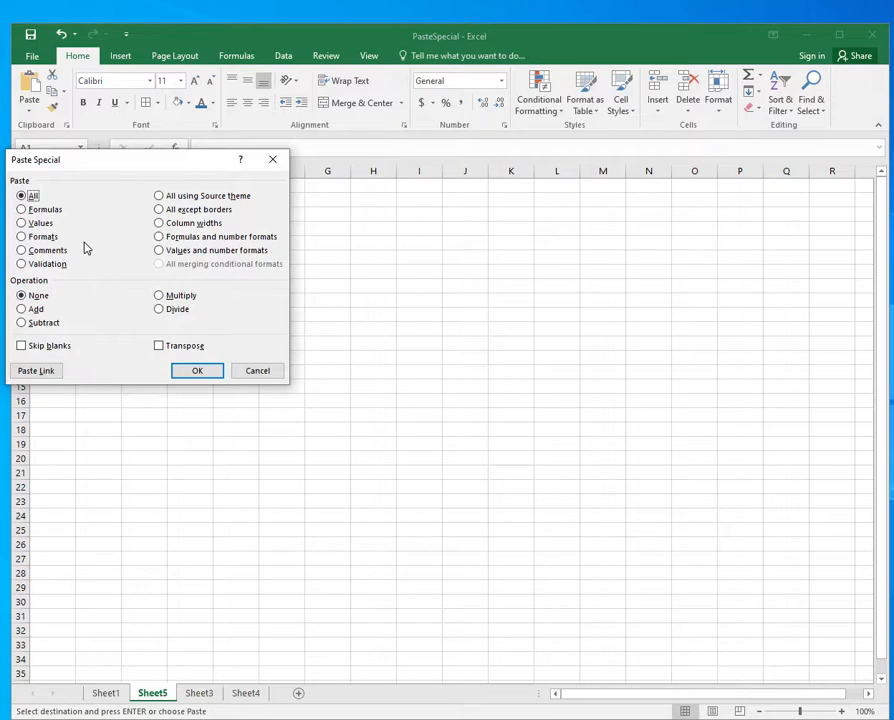
left_click(21, 223)
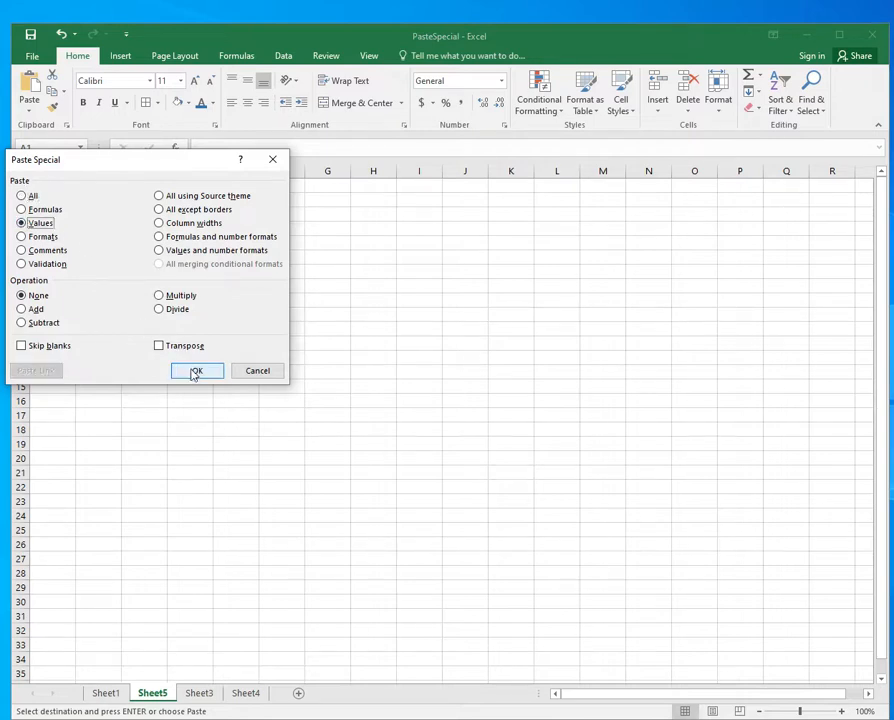
left_click(195, 371)
- Examine the values-only copy, checking whether the Amount cells contain formulas or plain numbers
left_click(190, 199)
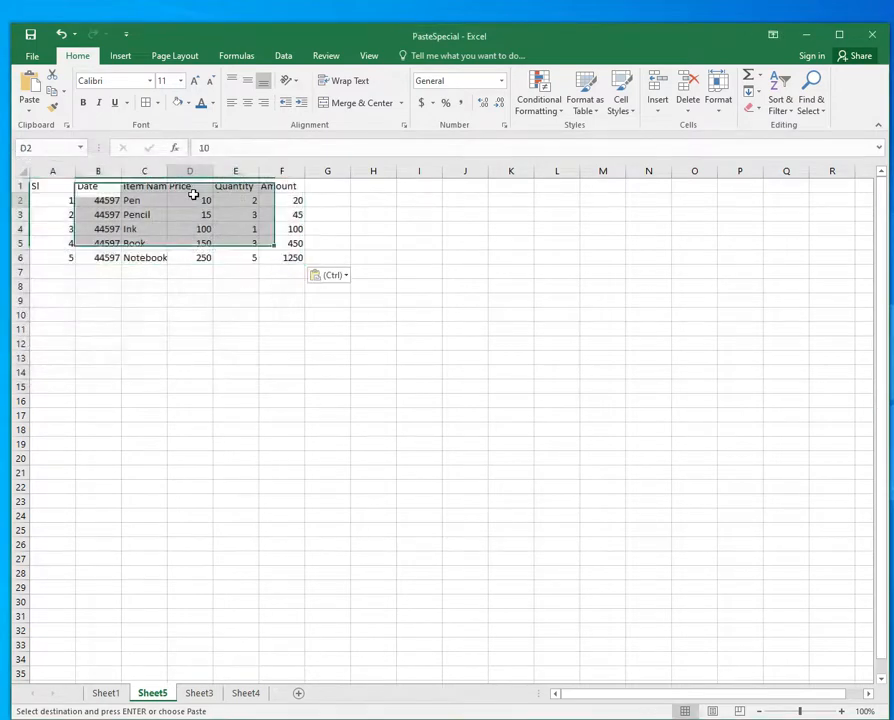
left_click(297, 201)
left_click(288, 244)
left_click(292, 271)
left_click(254, 258)
left_click(293, 200)
double_click(215, 147)
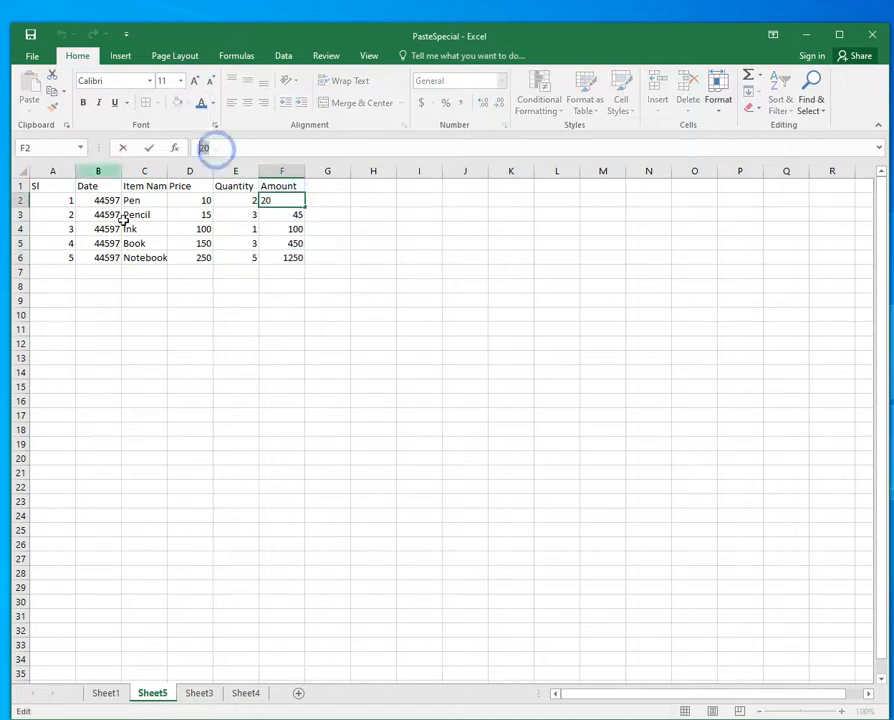
left_click(142, 241)
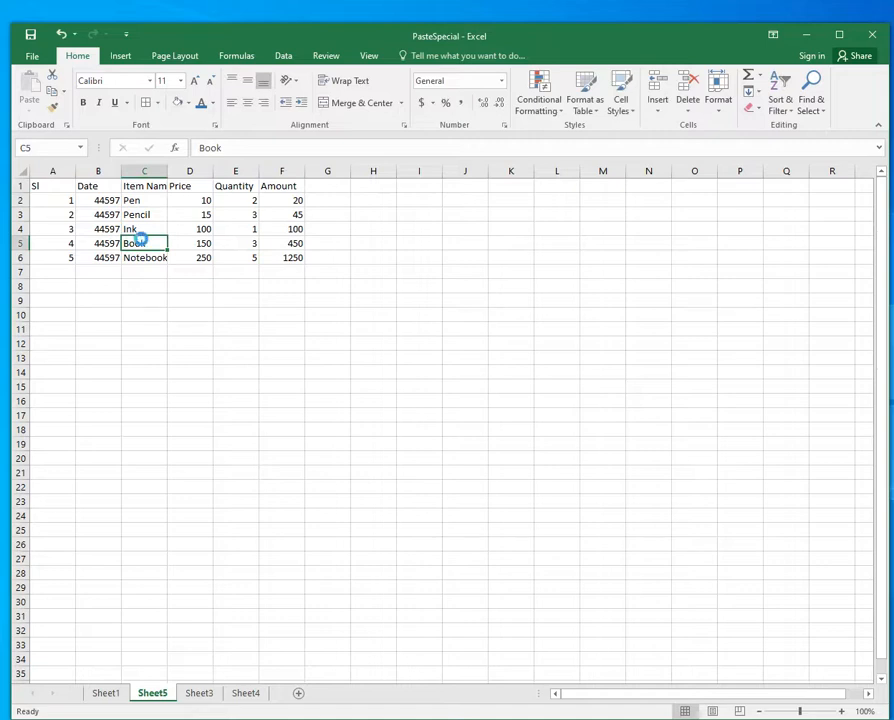
- Undo the values paste and use Paste Special with the Formats option at A1 instead
key("ctrl+z")
key("ctrl+z")
left_click(48, 188)
right_click(48, 188)
left_click(102, 271)
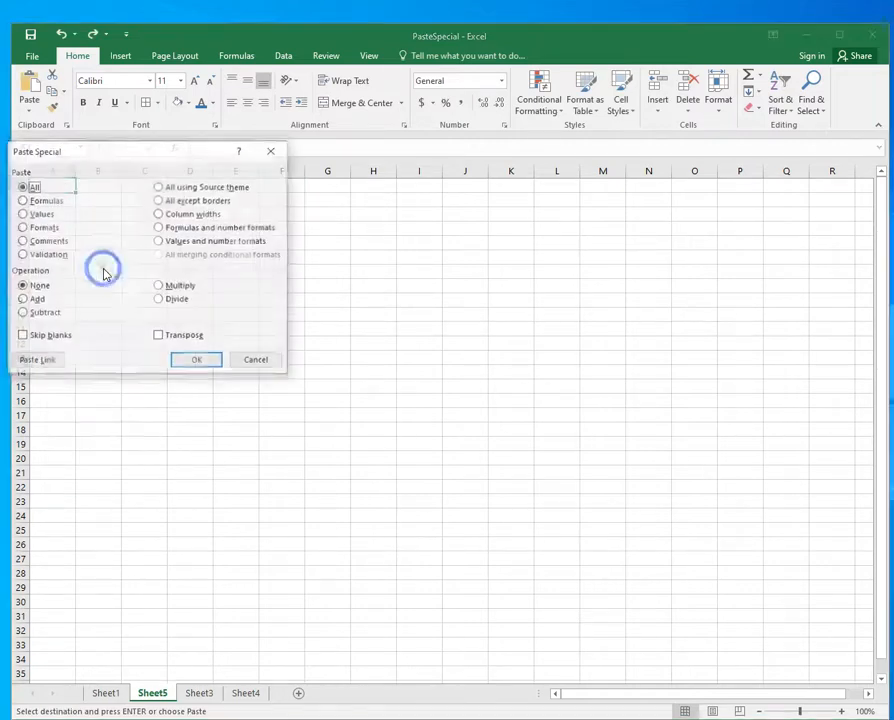
left_click(42, 229)
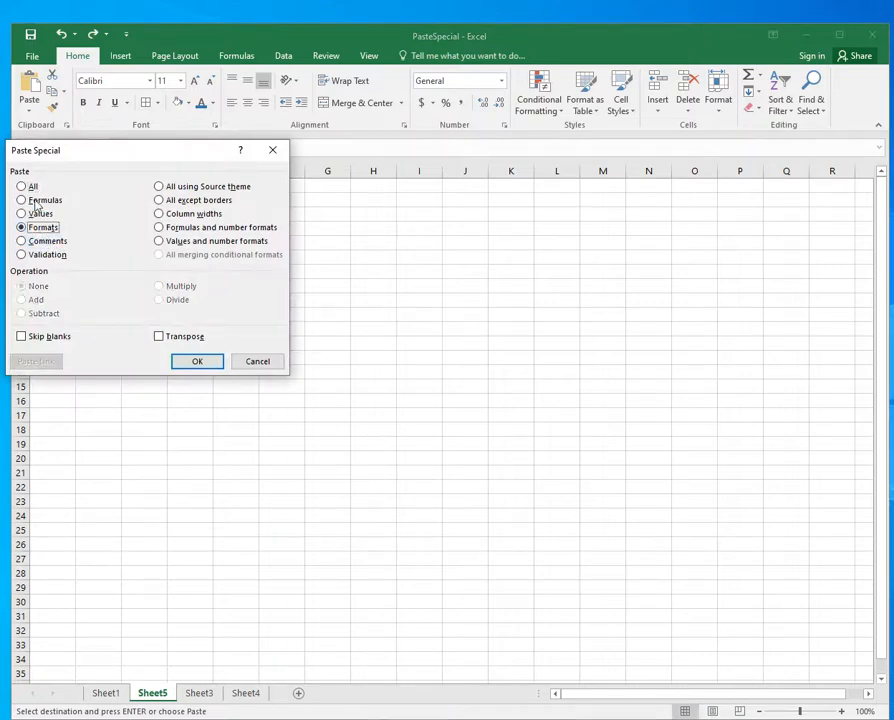
left_click(188, 361)
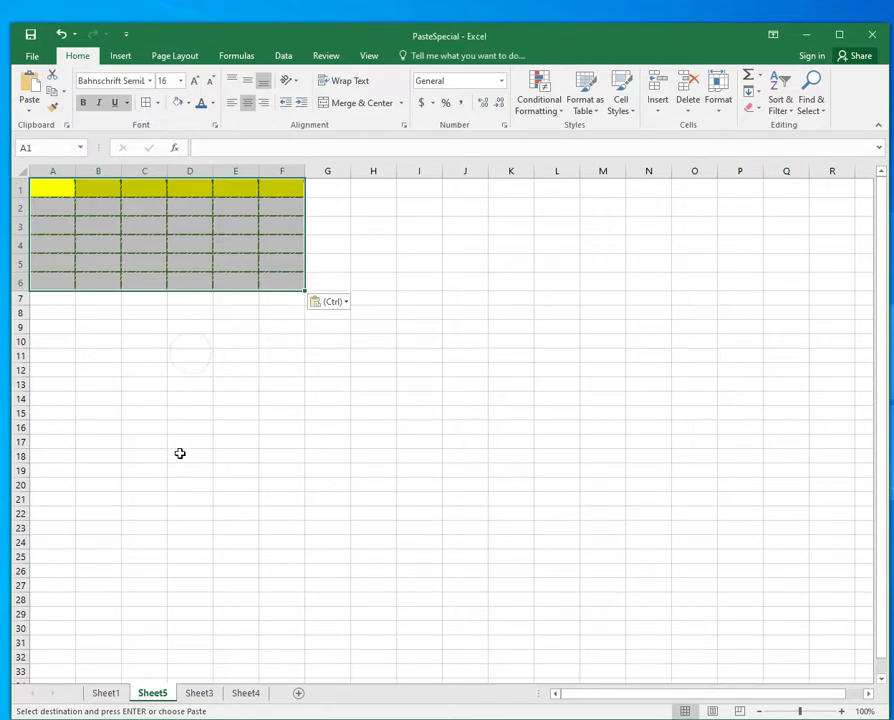
- Check the formats-only range A1:F6, and undo the formats paste and the date fill on Sheet4
left_click(154, 222)
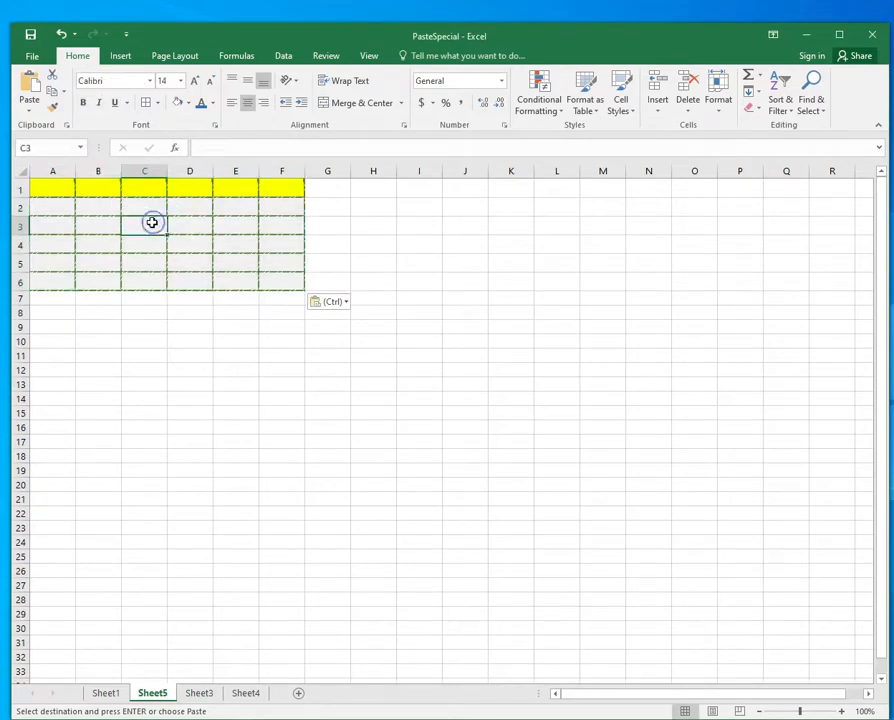
left_click_drag(38, 188, 273, 280)
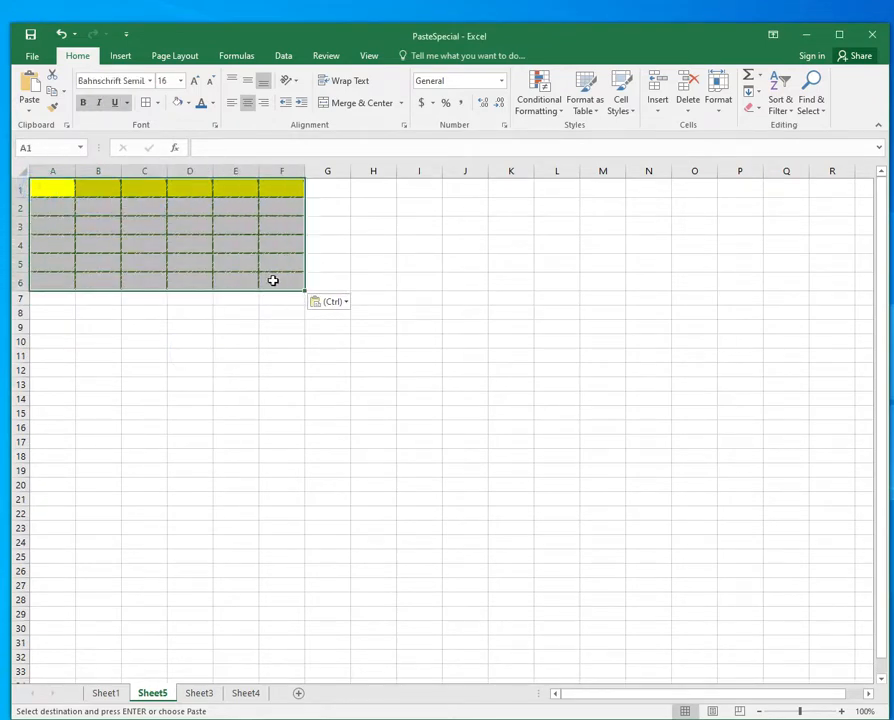
key("ctrl+z")
key("ctrl+z")
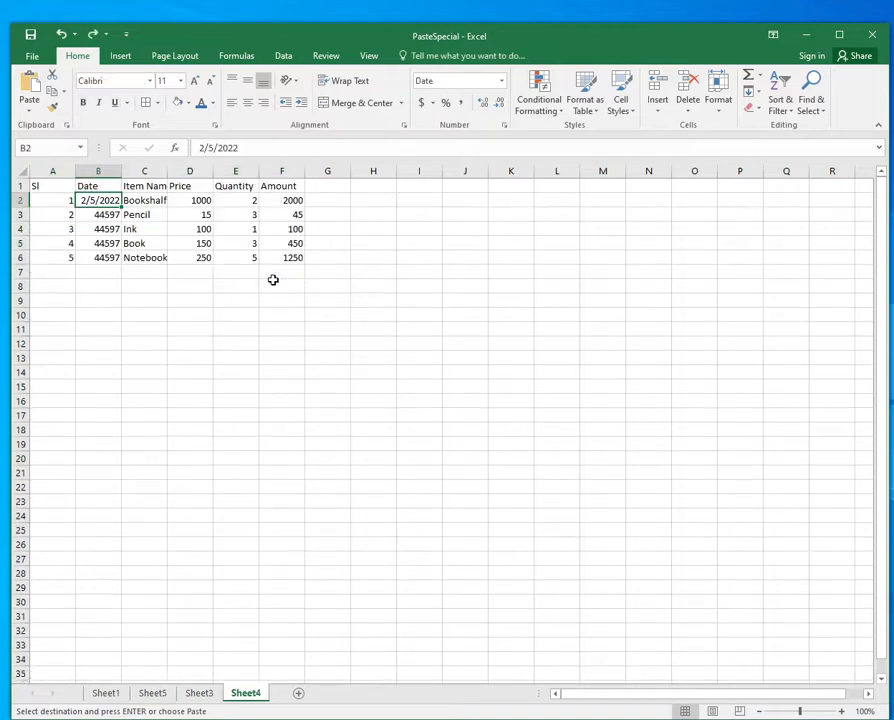
- Delete all the table contents from Sheet4 and select cell A1
key("ctrl+a")
key("Delete")
left_click(45, 196)
left_click(47, 187)
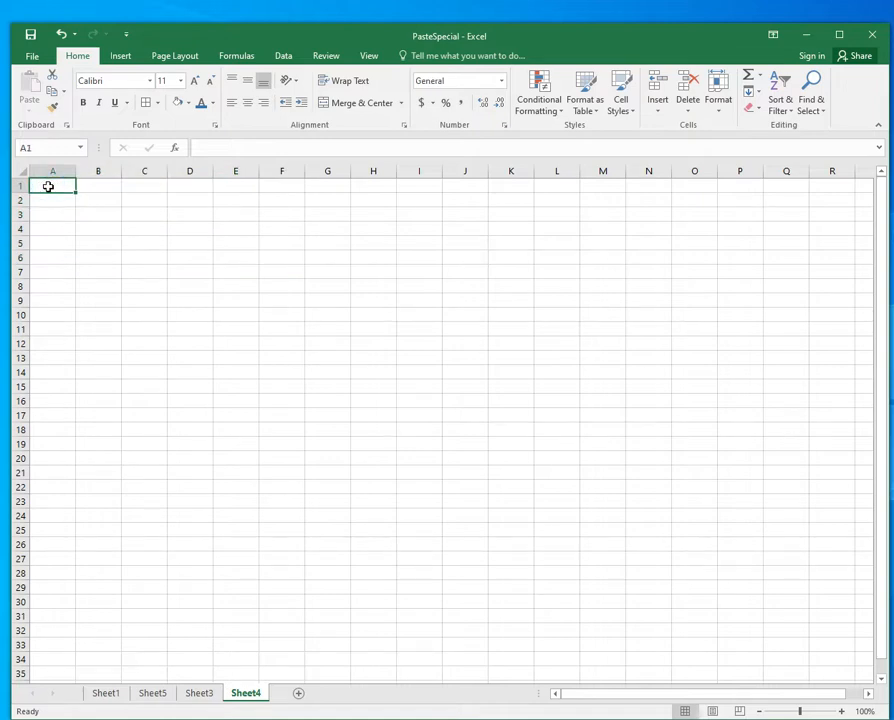
right_click(48, 188)
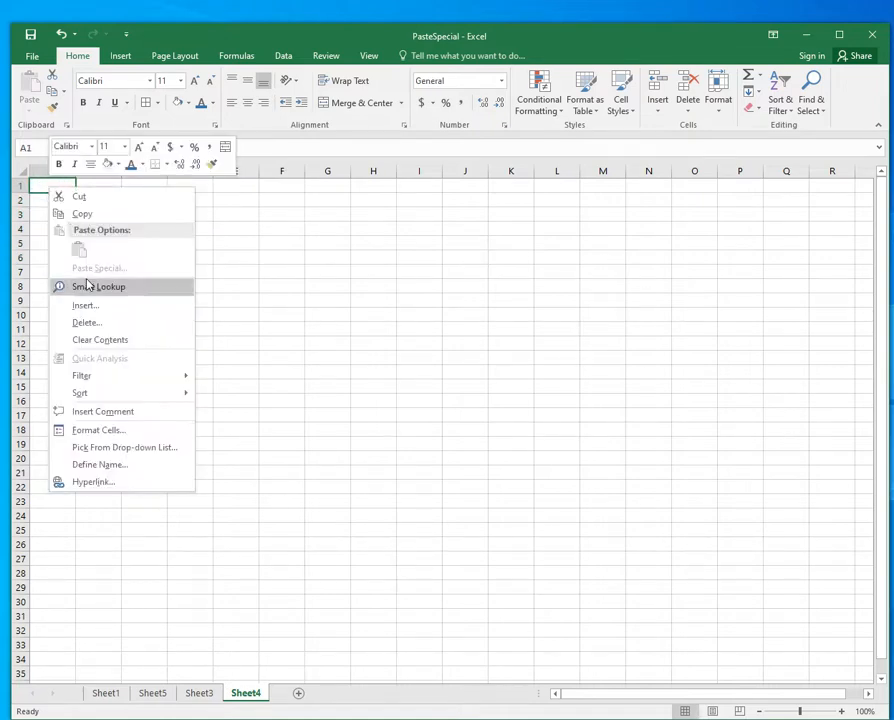
left_click(100, 692)
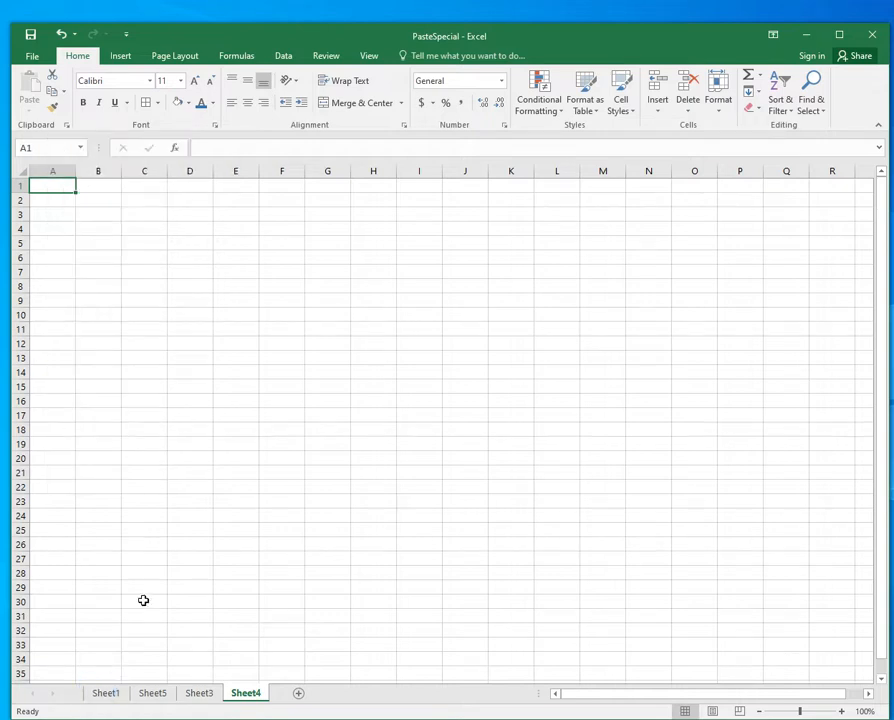
- Copy the item table on Sheet1 again and open Paste Special for cell A1 on Sheet4
left_click(106, 692)
right_click(136, 276)
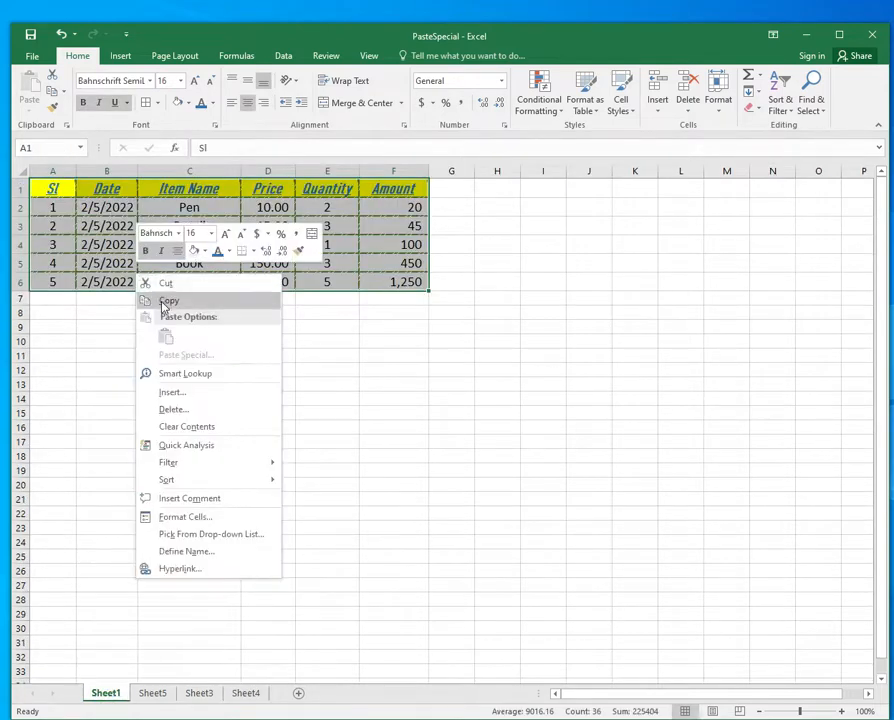
left_click(160, 302)
left_click(246, 693)
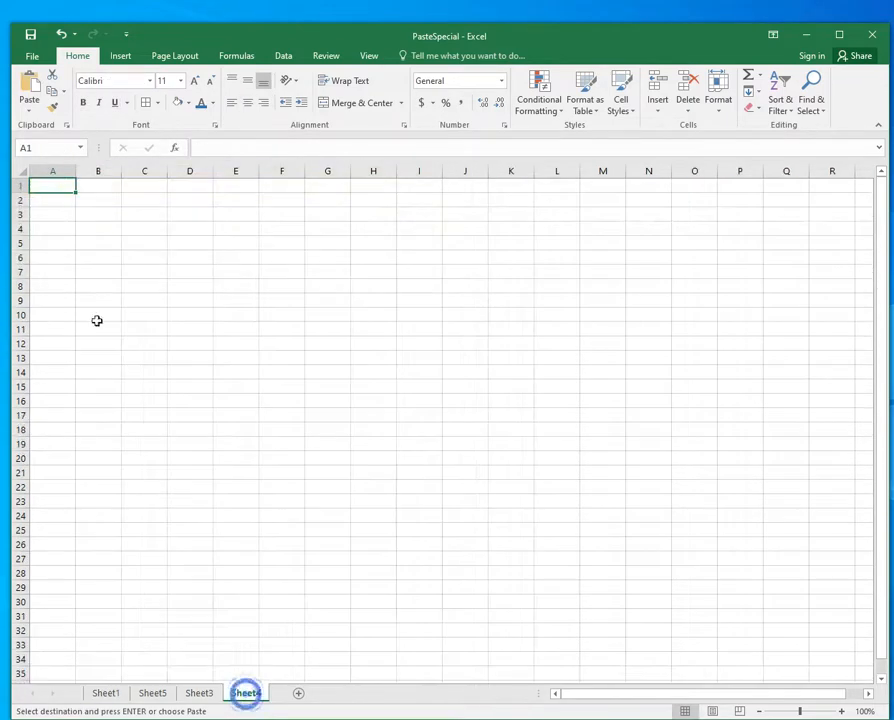
right_click(60, 195)
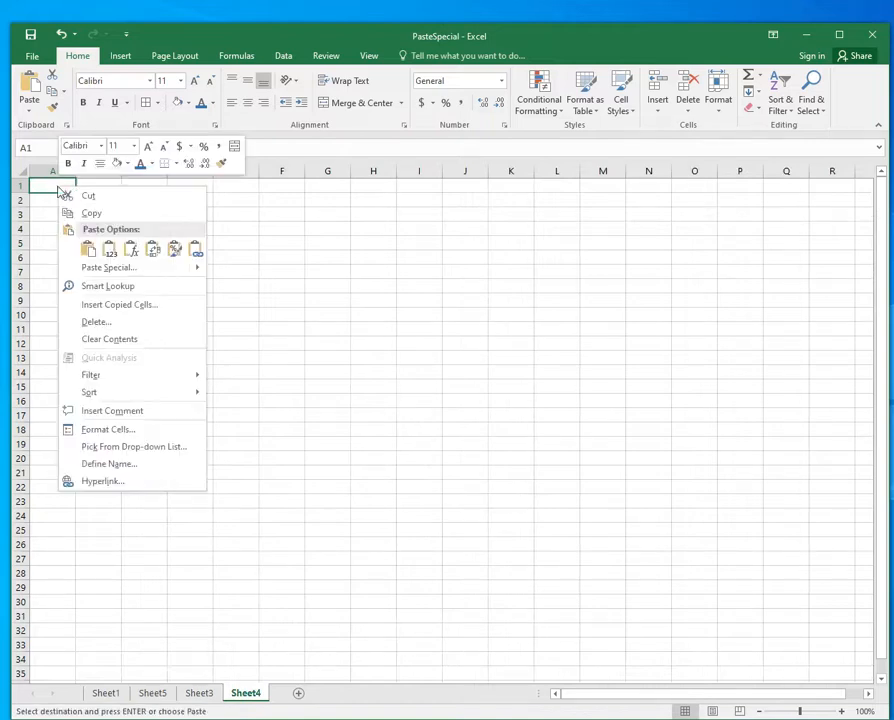
left_click(106, 267)
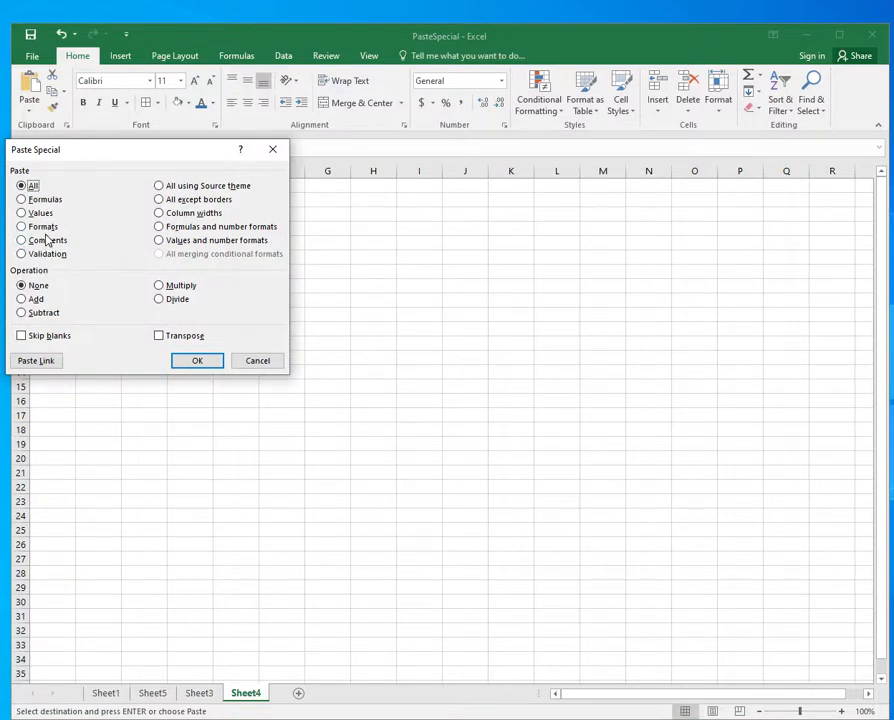
- Review the Comments, Validation, Formats, Formulas, All and All using Source theme options in Paste Special
left_click(25, 241)
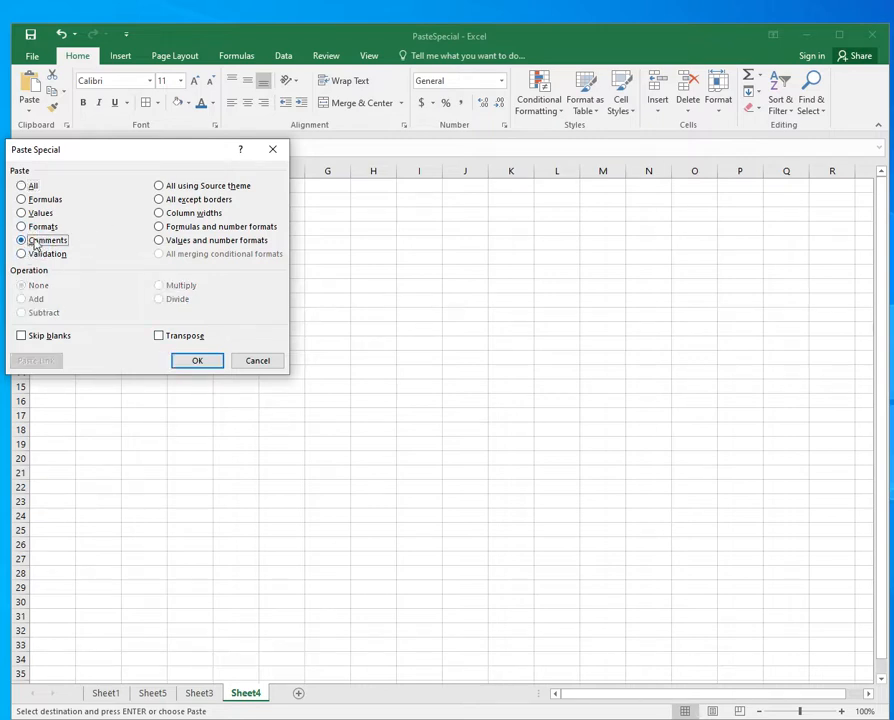
left_click(22, 185)
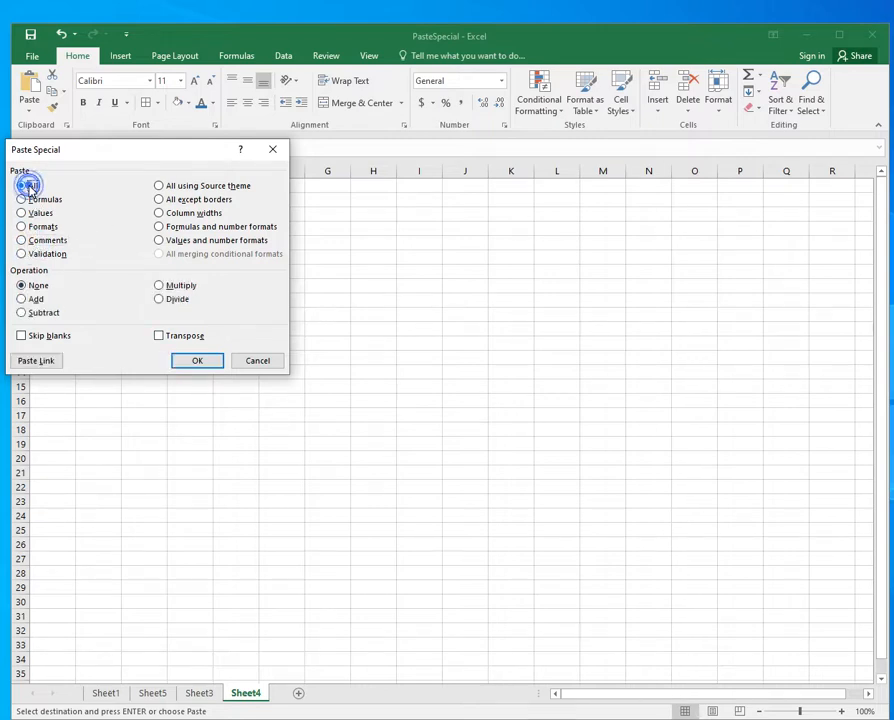
left_click(23, 255)
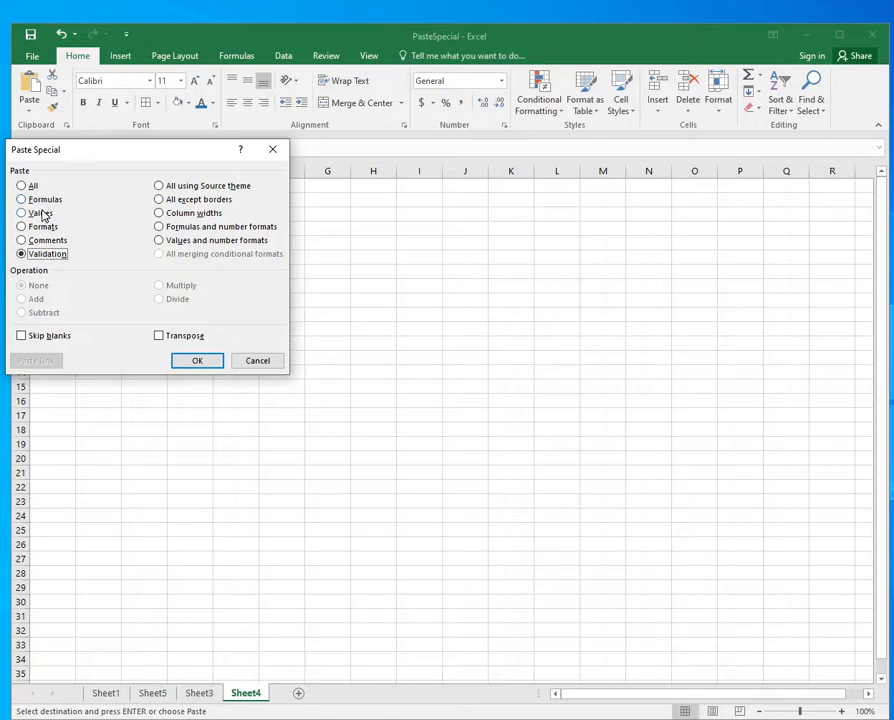
left_click(43, 228)
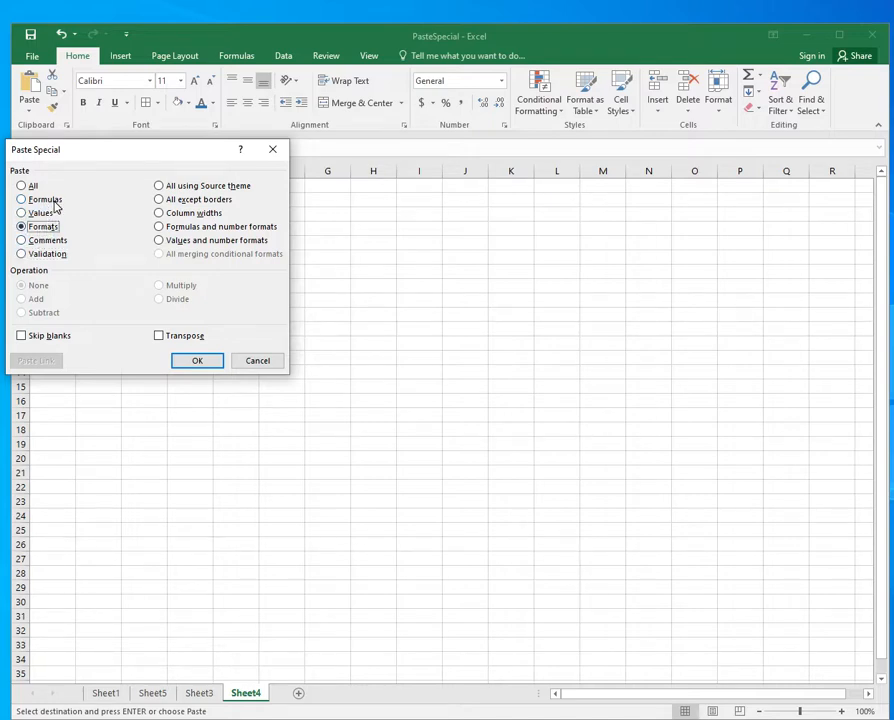
left_click(46, 201)
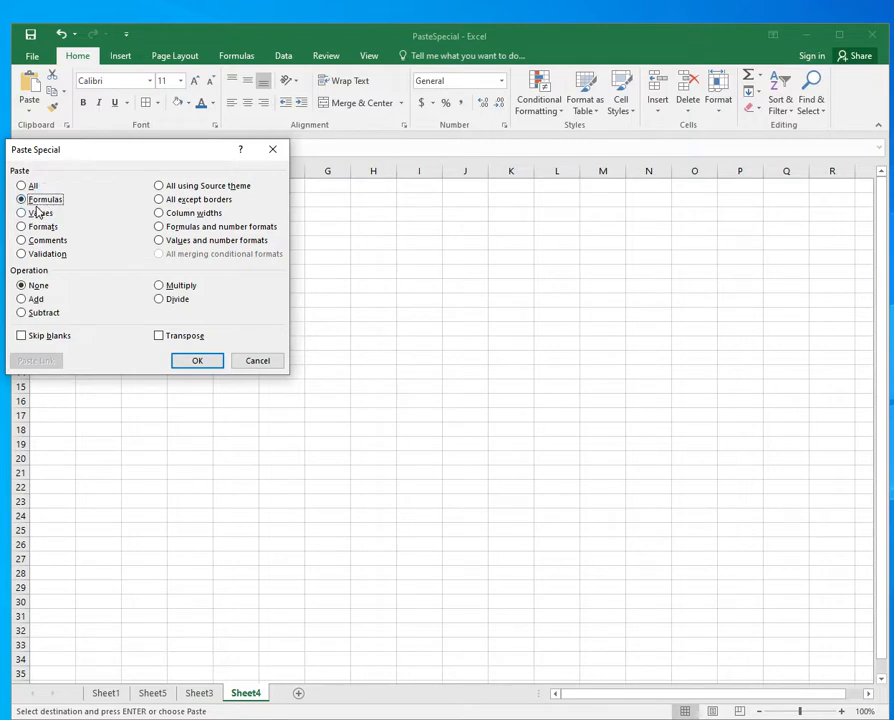
left_click(34, 187)
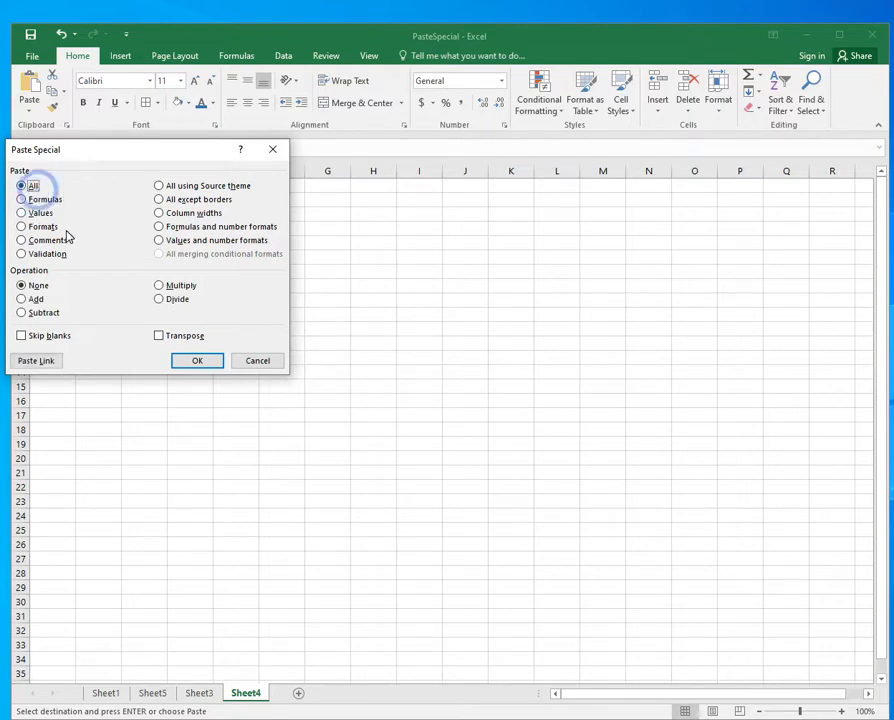
left_click(219, 187)
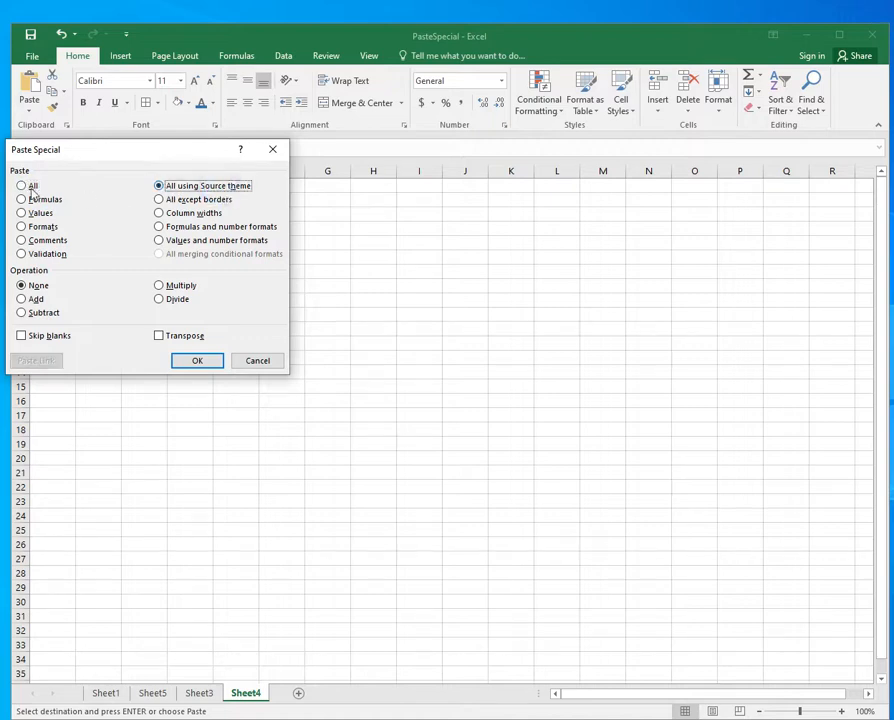
- Paste the item table at A1 with the All except borders option and auto-fit the Date, Price and Quantity columns
left_click(217, 203)
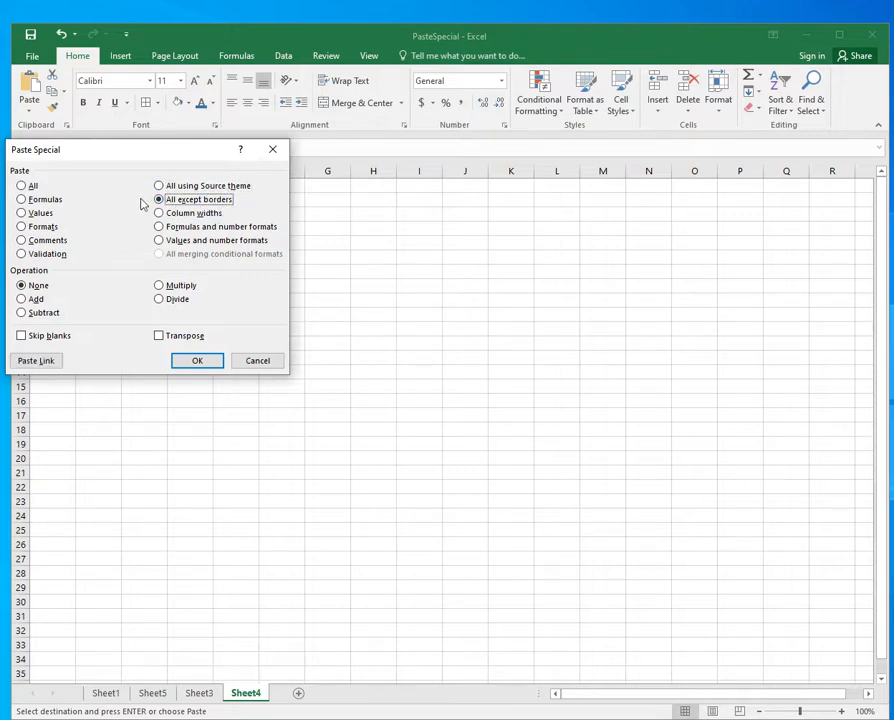
left_click(198, 360)
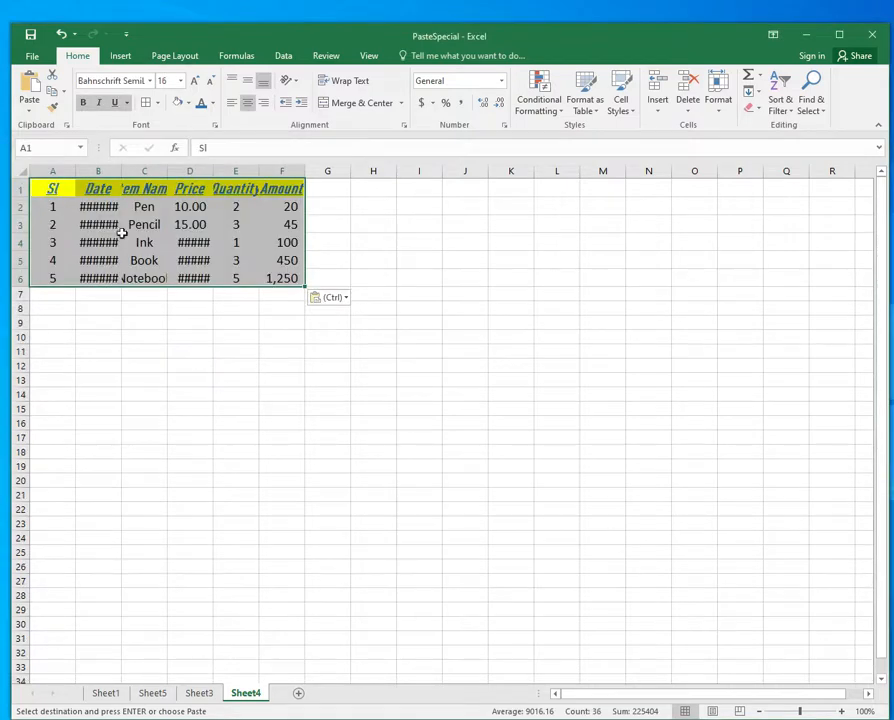
double_click(121, 171)
left_click(303, 210)
left_click(300, 259)
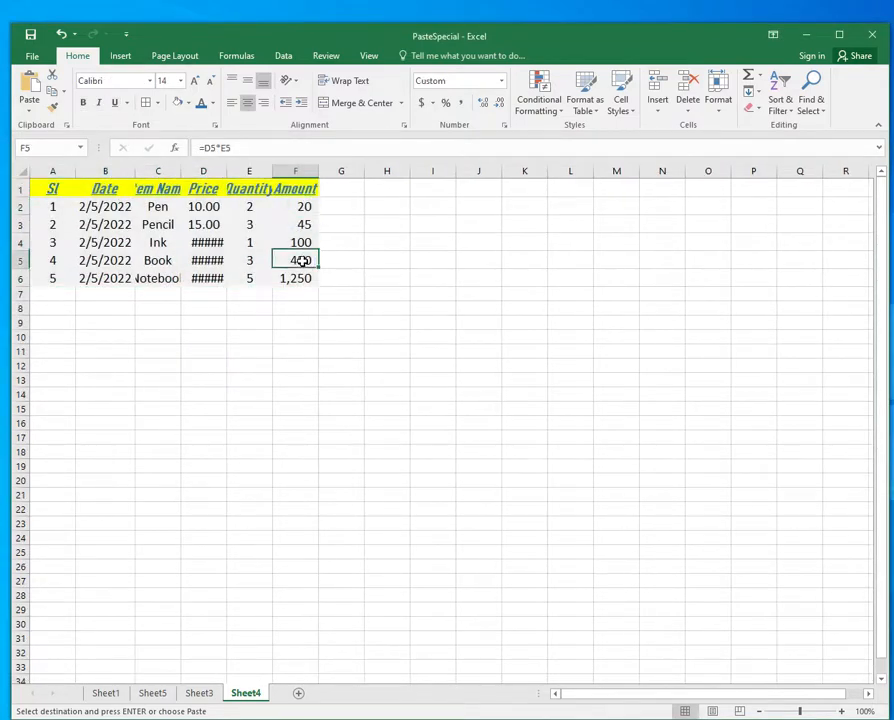
left_click(207, 242)
double_click(230, 173)
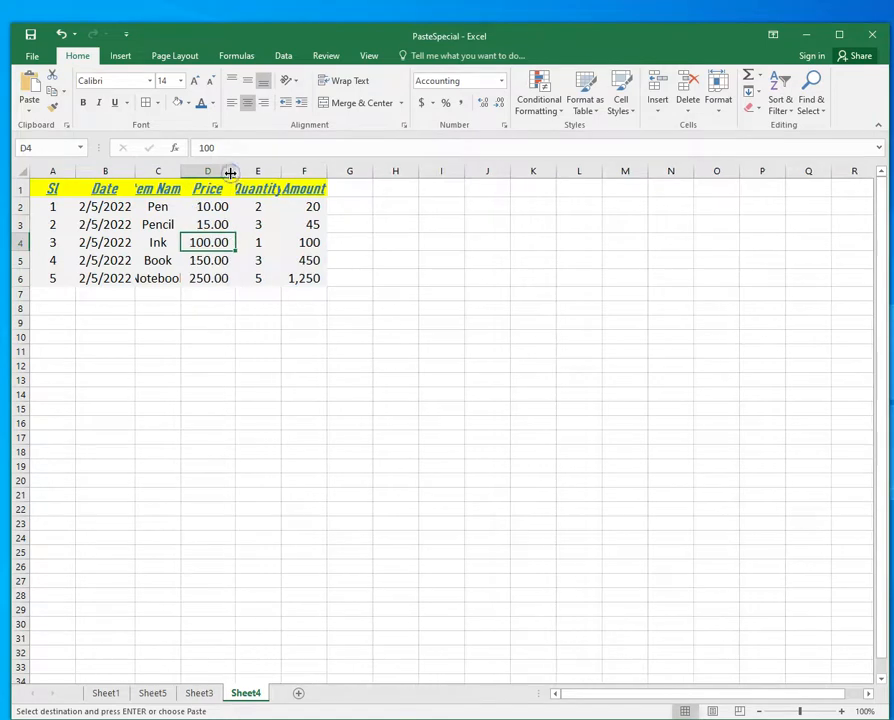
double_click(281, 173)
left_click_drag(55, 190, 322, 278)
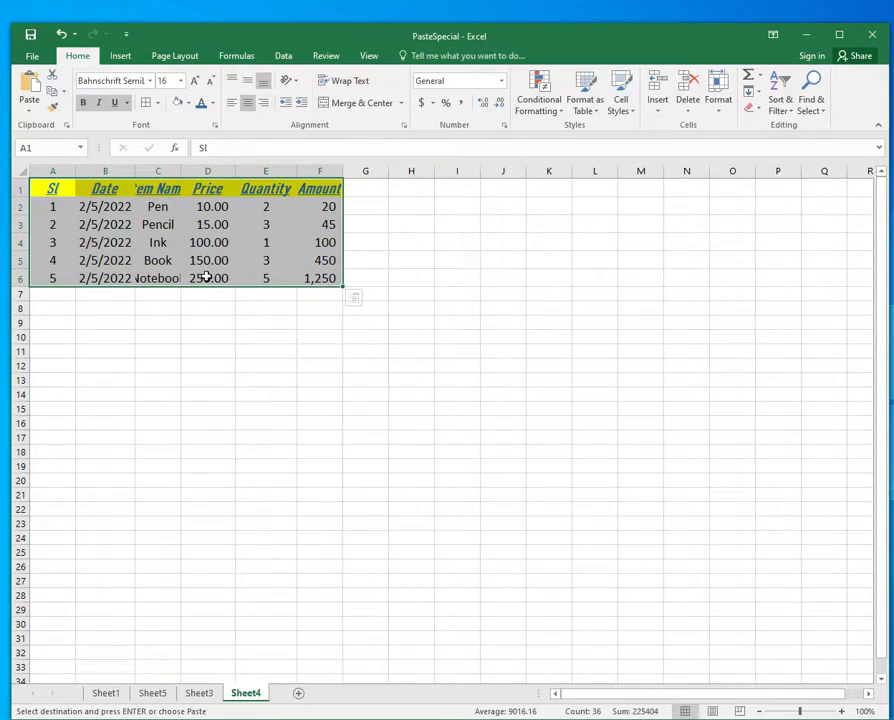
- Undo the column auto-fits and the borderless paste on Sheet4
key("ctrl+z")
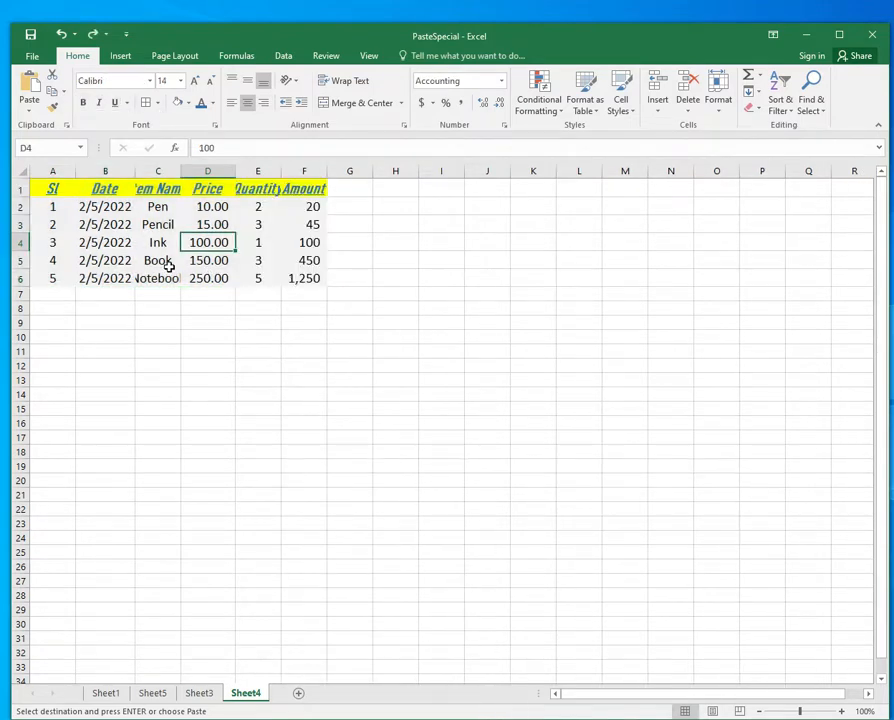
key("ctrl+z")
key("ctrl+z")
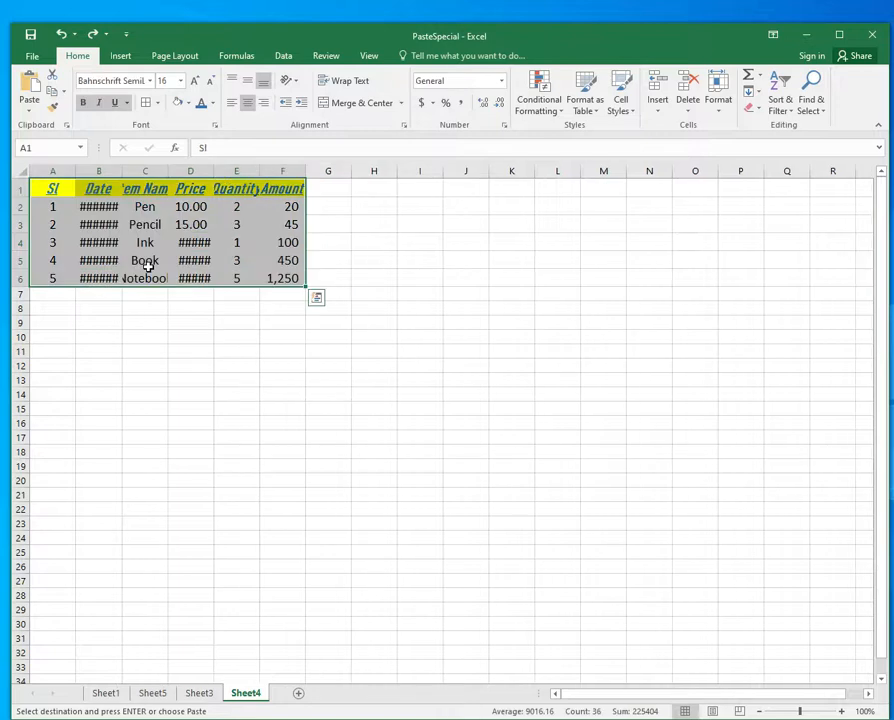
key("ctrl+z")
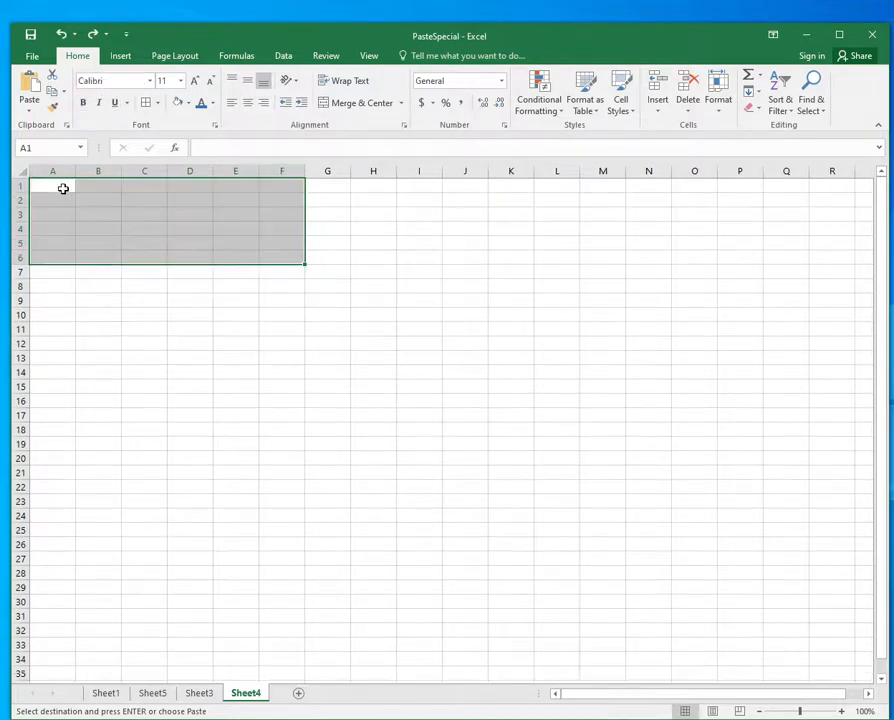
- Use Paste Special at A1 on Sheet4 with the Column widths option
left_click(60, 186)
right_click(62, 187)
left_click(115, 268)
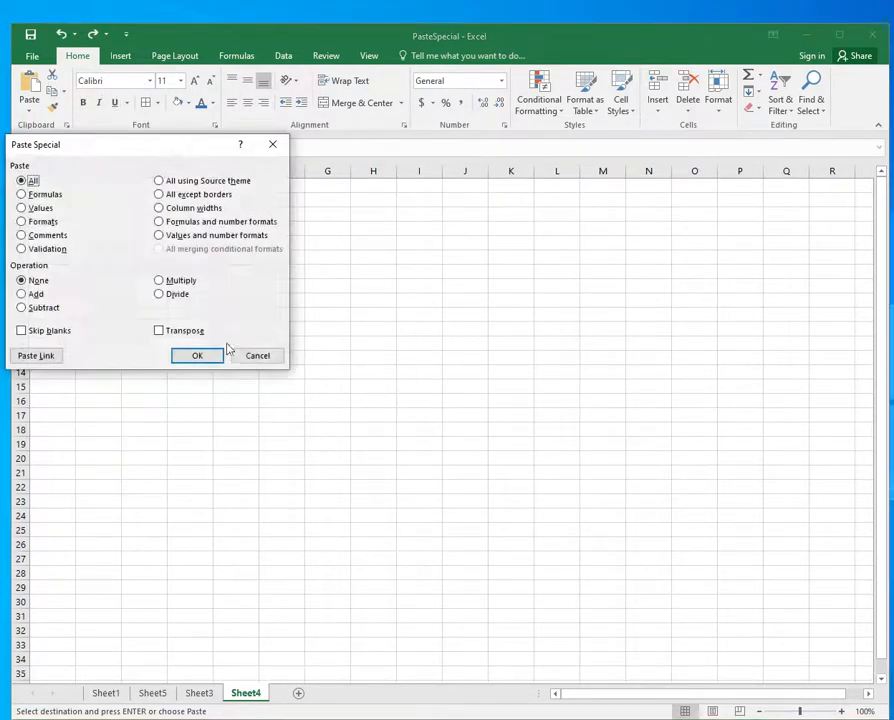
left_click(196, 208)
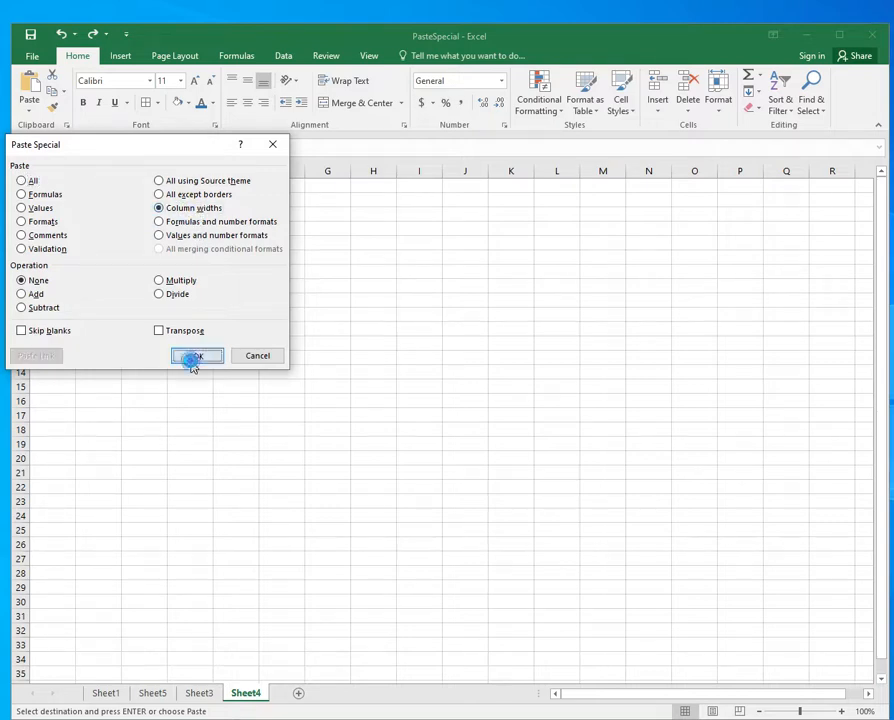
left_click(196, 356)
- Check the column widths across row 1 and undo the column widths paste
left_click(192, 195)
left_click(183, 185)
left_click(128, 186)
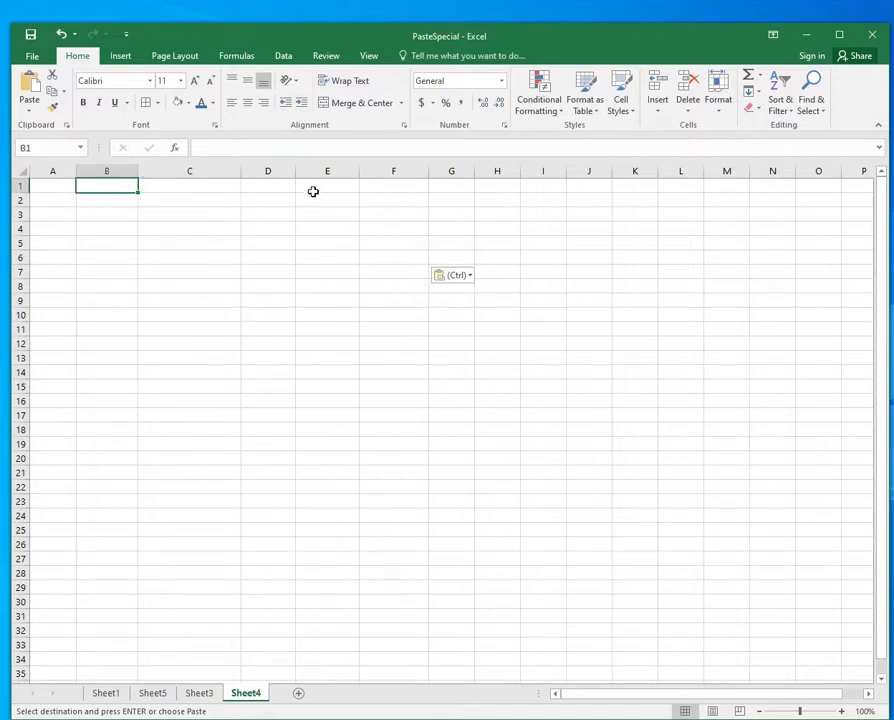
left_click(280, 186)
left_click(310, 186)
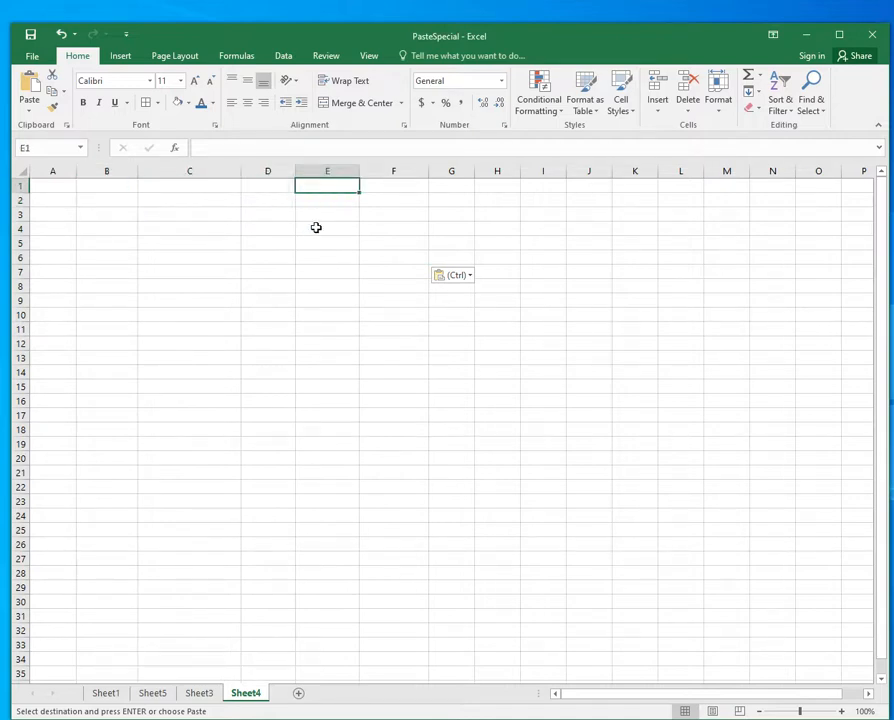
key("ctrl+z")
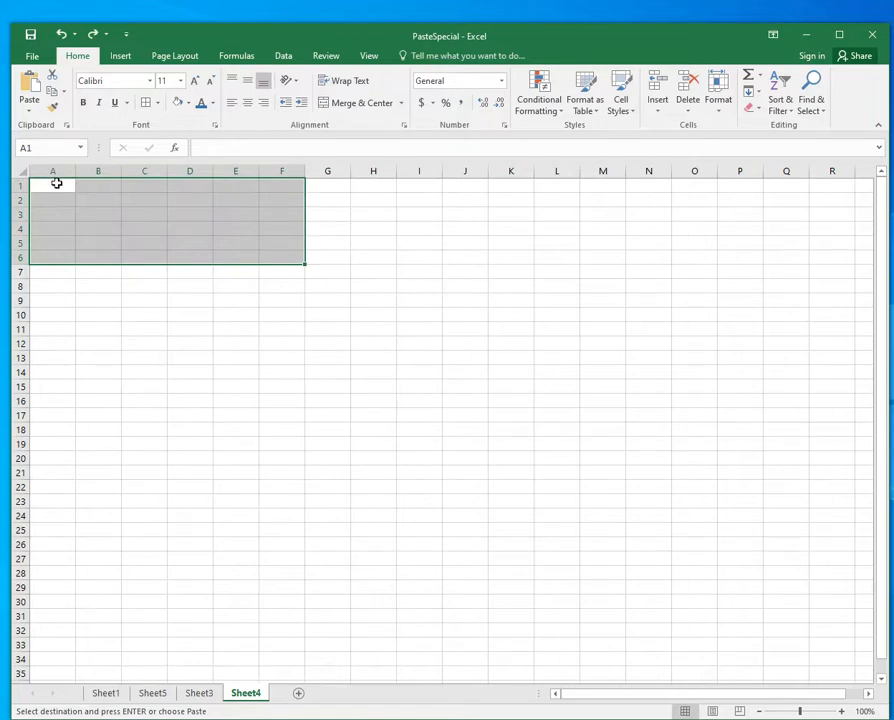
- Use Paste Special at A1 on Sheet4 with the Formulas and number formats option
left_click(56, 183)
right_click(56, 183)
left_click(91, 267)
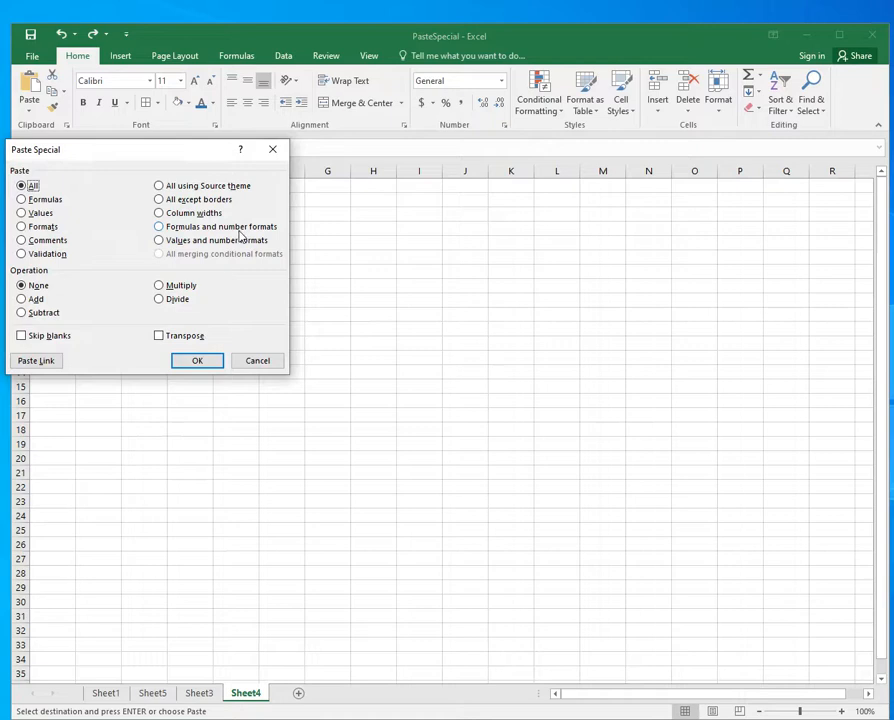
left_click(240, 228)
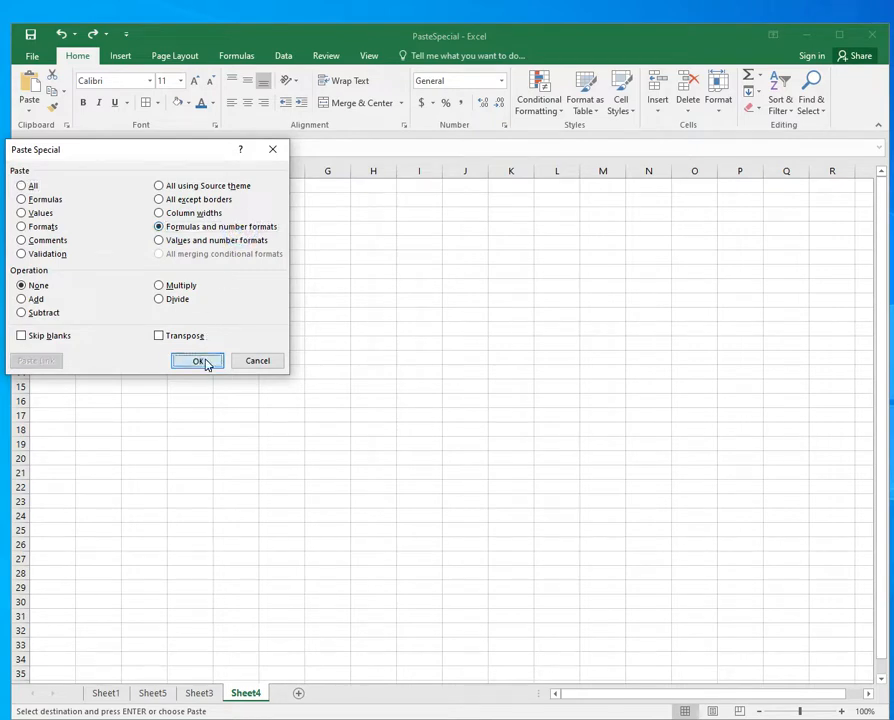
left_click(202, 362)
- Check the pasted Amount and Price cells and undo the formulas and number formats paste
left_click(290, 200)
left_click(276, 229)
left_click(198, 215)
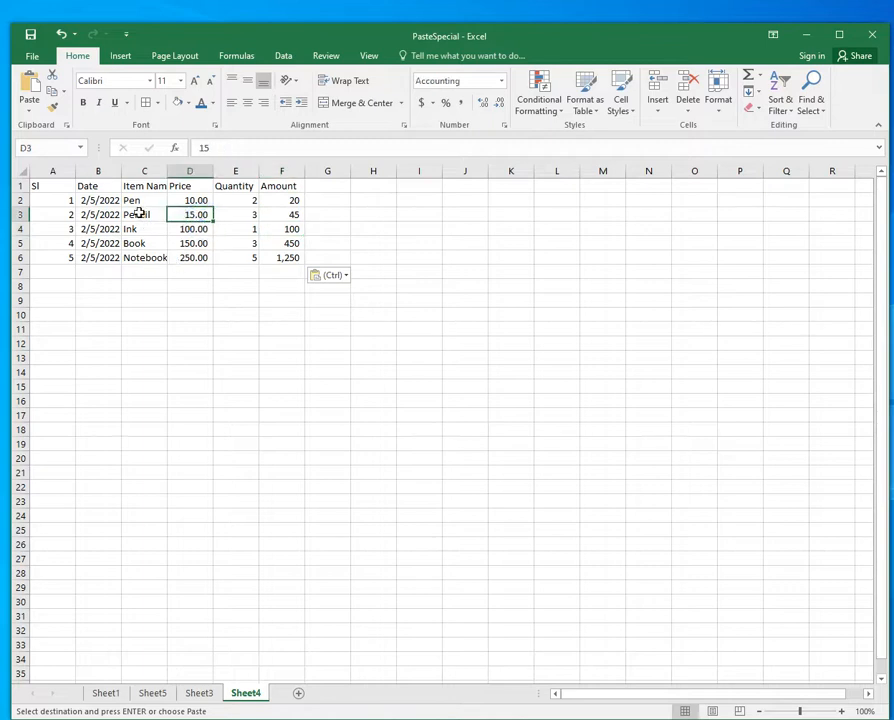
key("ctrl+z")
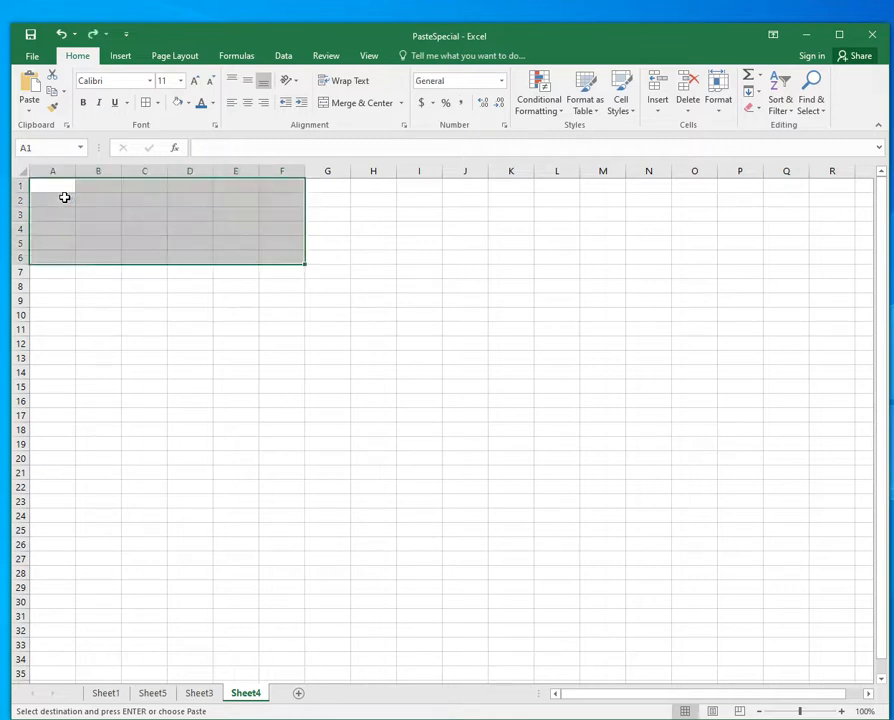
- Paste the copied item table at A1 on Sheet4 as a Paste Link to Sheet1
left_click(64, 186)
right_click(62, 184)
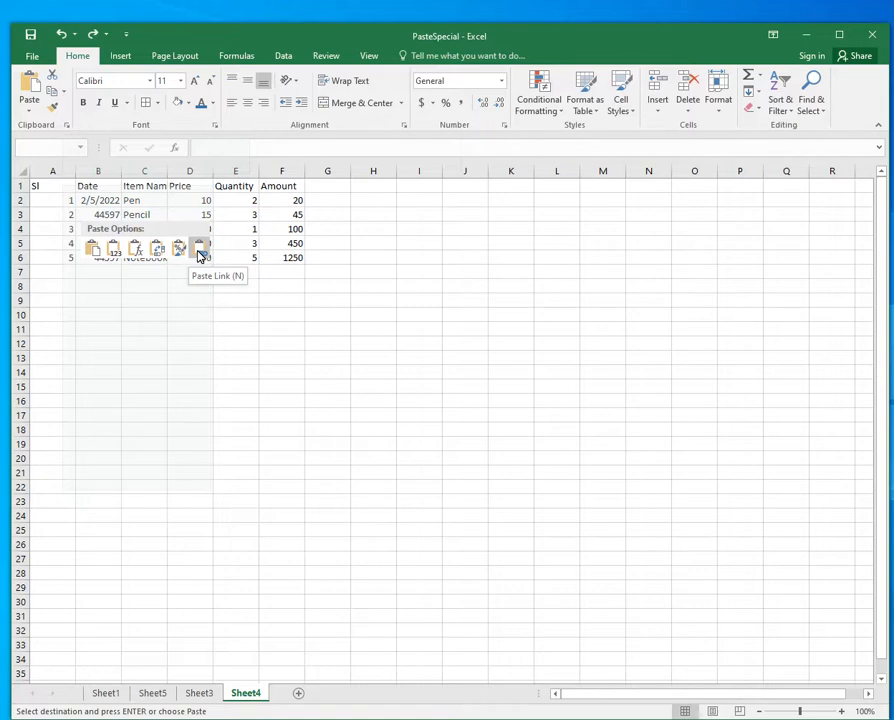
left_click(199, 251)
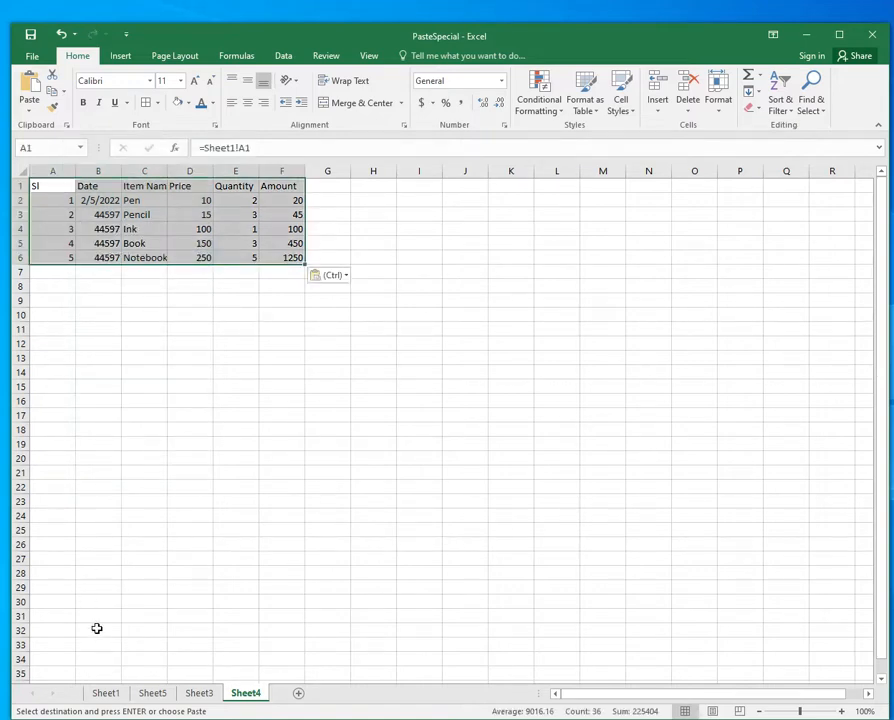
- Set the Pen quantity in cell E2 on Sheet1 to 10
left_click(105, 693)
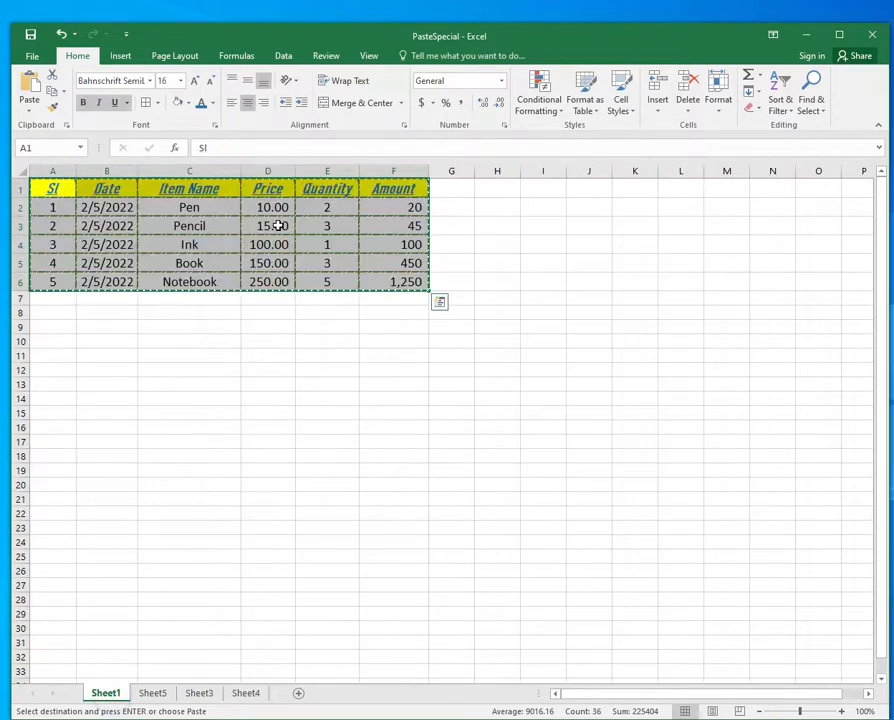
left_click(332, 208)
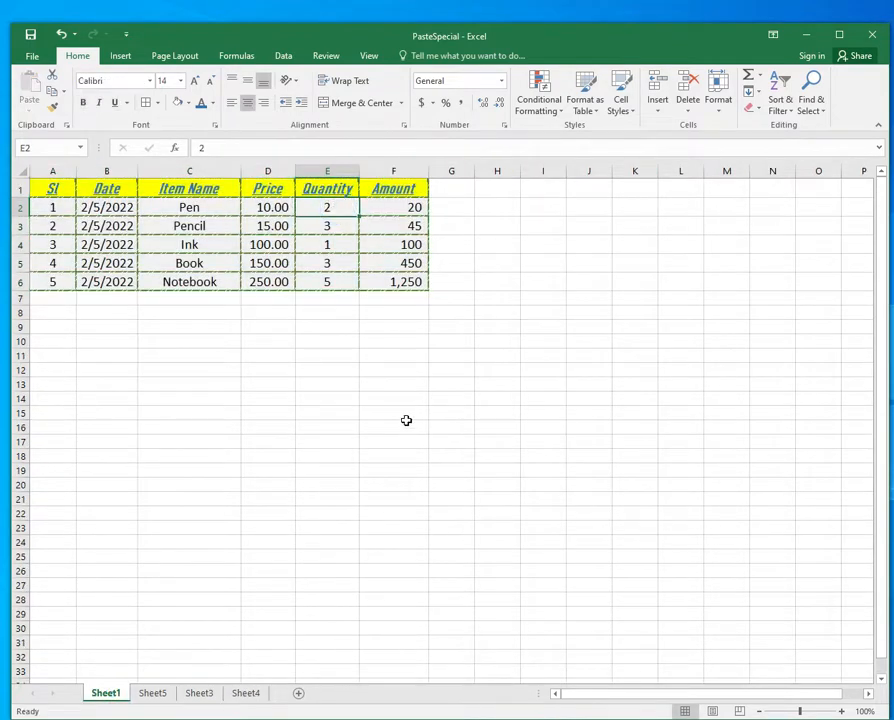
type("10")
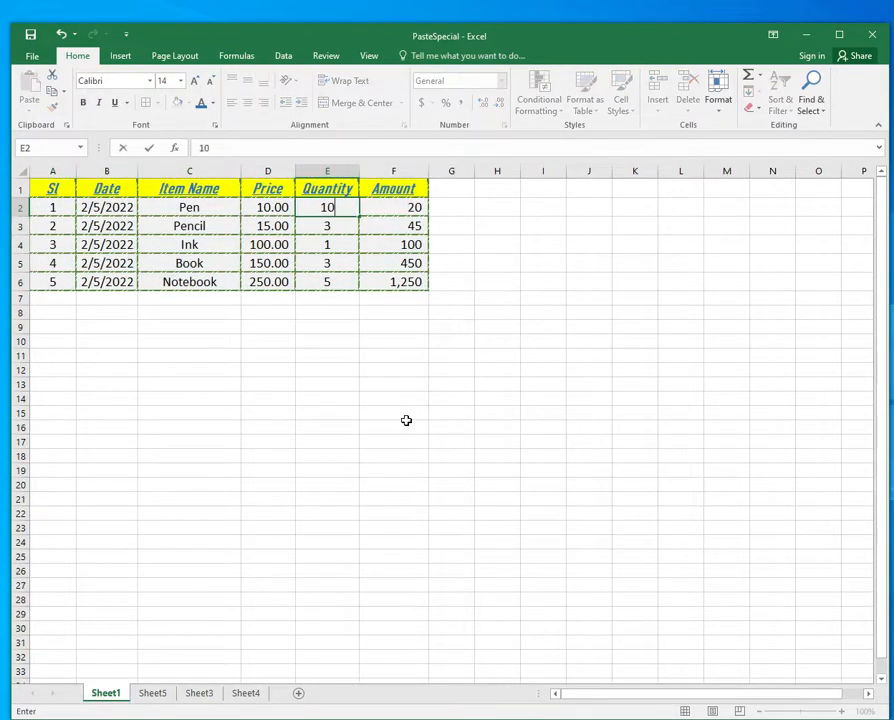
left_click(284, 221)
- Check the Pen amount in F2 on Sheet1 and the linked Pen row on Sheet4
left_click(398, 207)
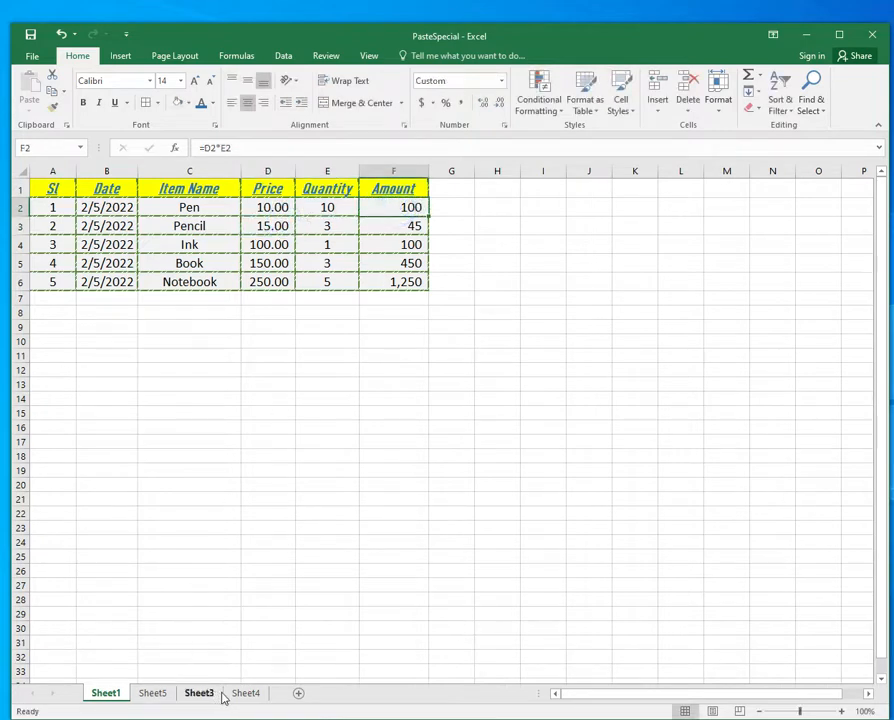
left_click(244, 693)
left_click(298, 202)
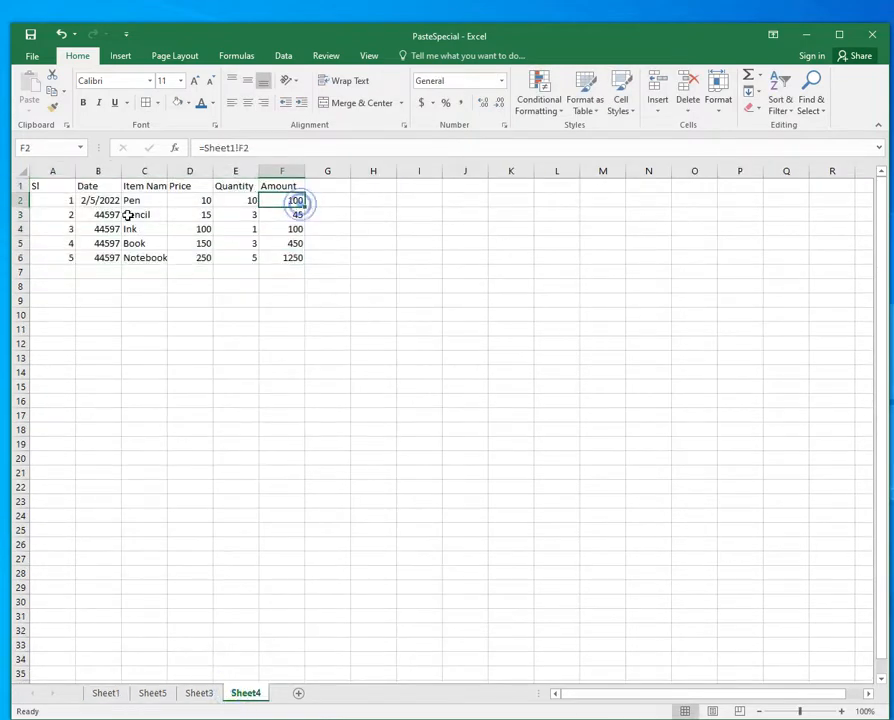
left_click(22, 200)
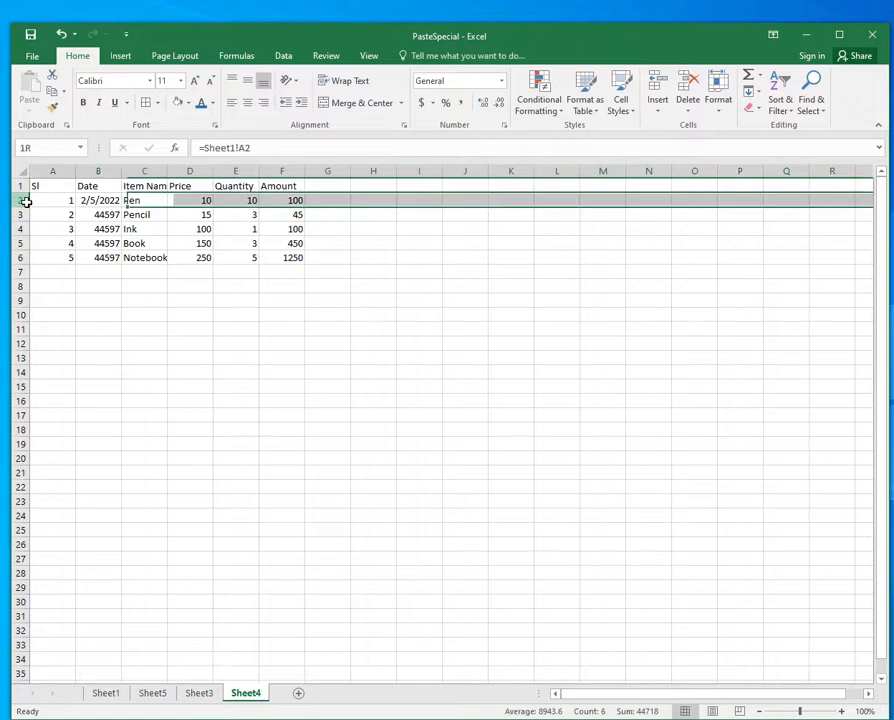
left_click(298, 200)
- Set the Ink price in cell D4 on Sheet1 to 300 and check the linked Ink row on Sheet4
left_click(110, 695)
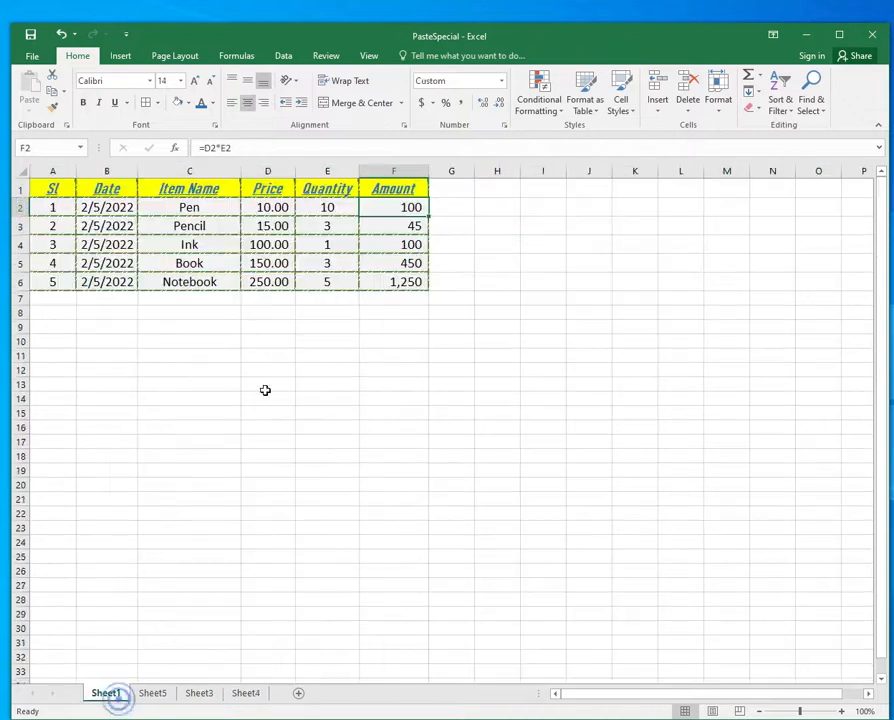
left_click(277, 244)
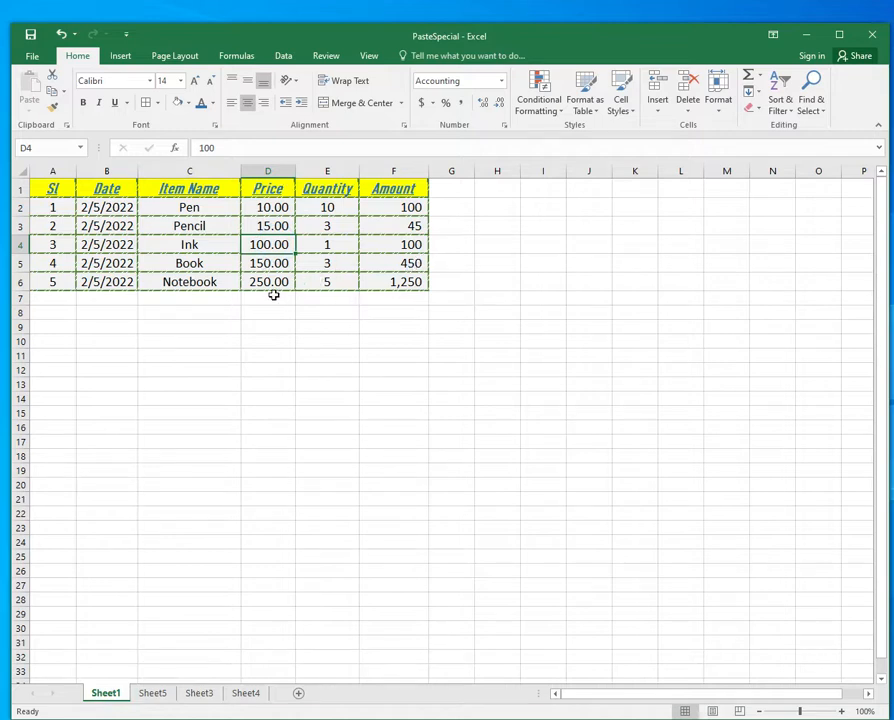
type("300")
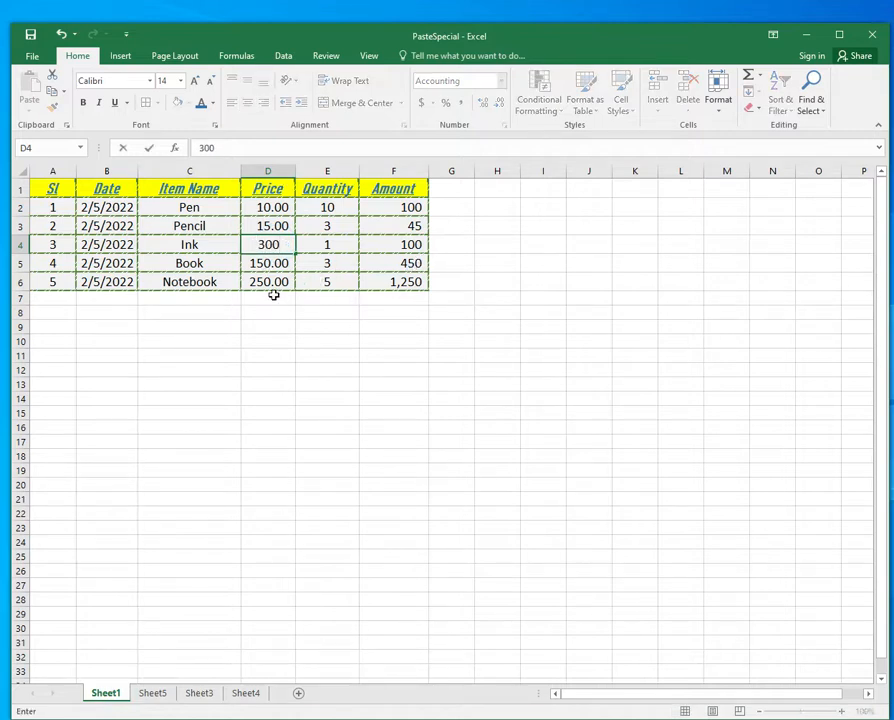
key("Tab")
left_click(245, 693)
left_click_drag(190, 231, 330, 229)
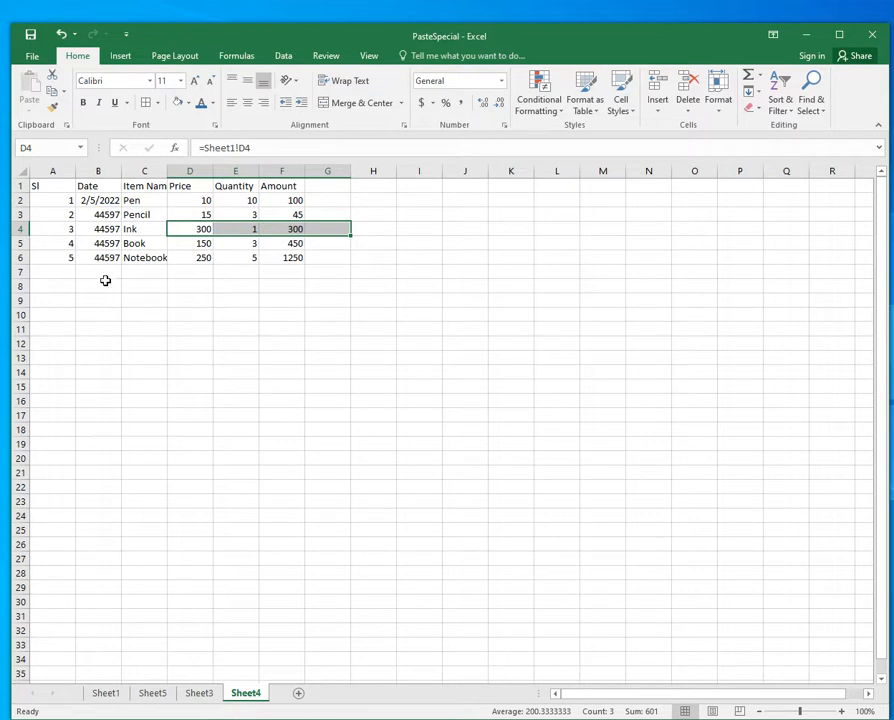
- Copy the item table A1:F6 on Sheet1 and add a new blank worksheet for it
left_click(113, 703)
left_click_drag(56, 190, 394, 282)
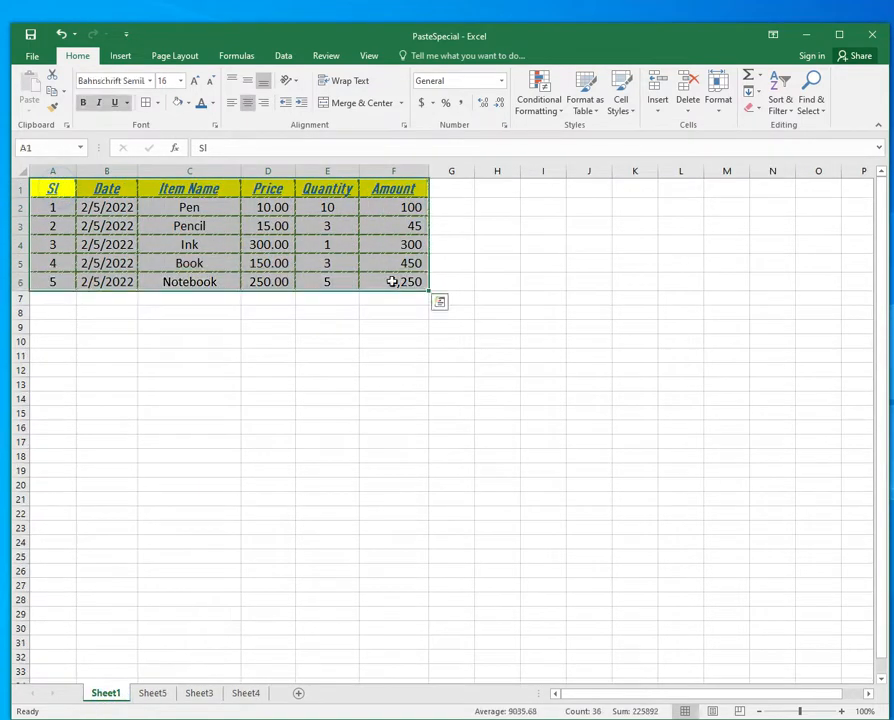
right_click(198, 207)
left_click(238, 230)
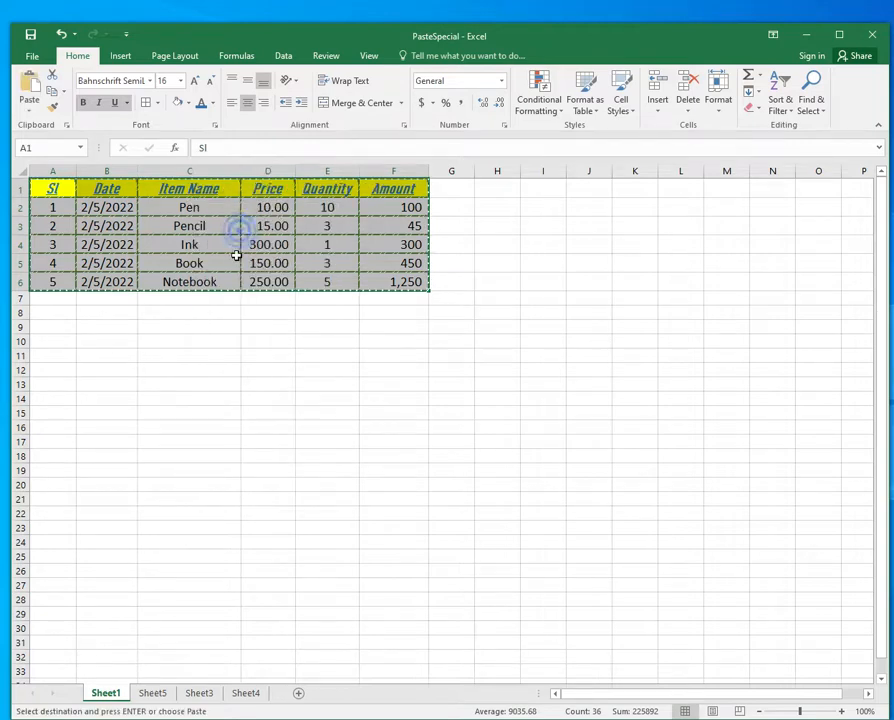
left_click(298, 693)
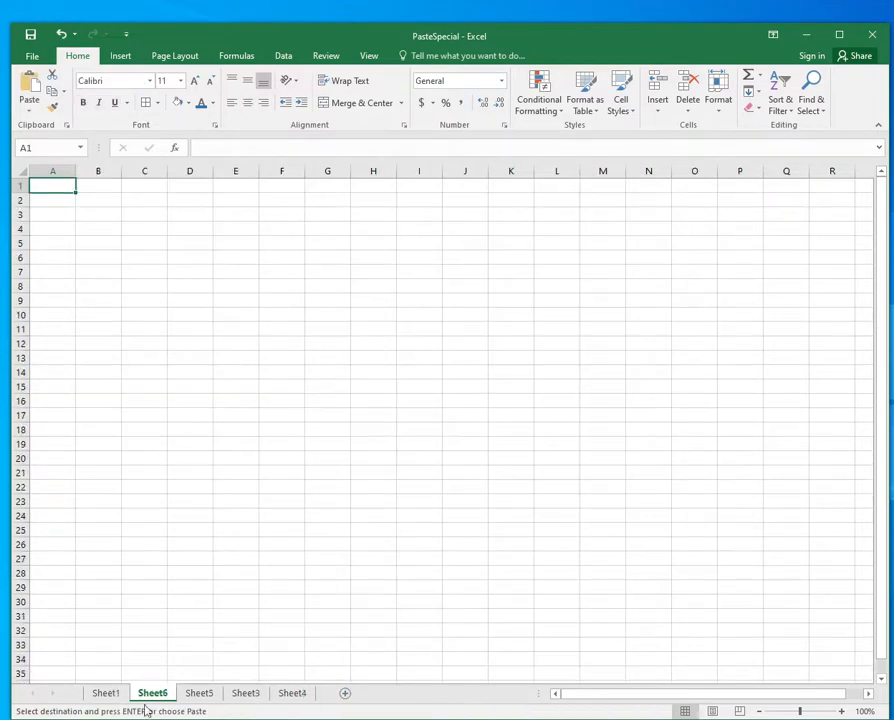
- Paste the copied item table at A1 on the new sheet using Paste Special with All and Transpose
right_click(54, 185)
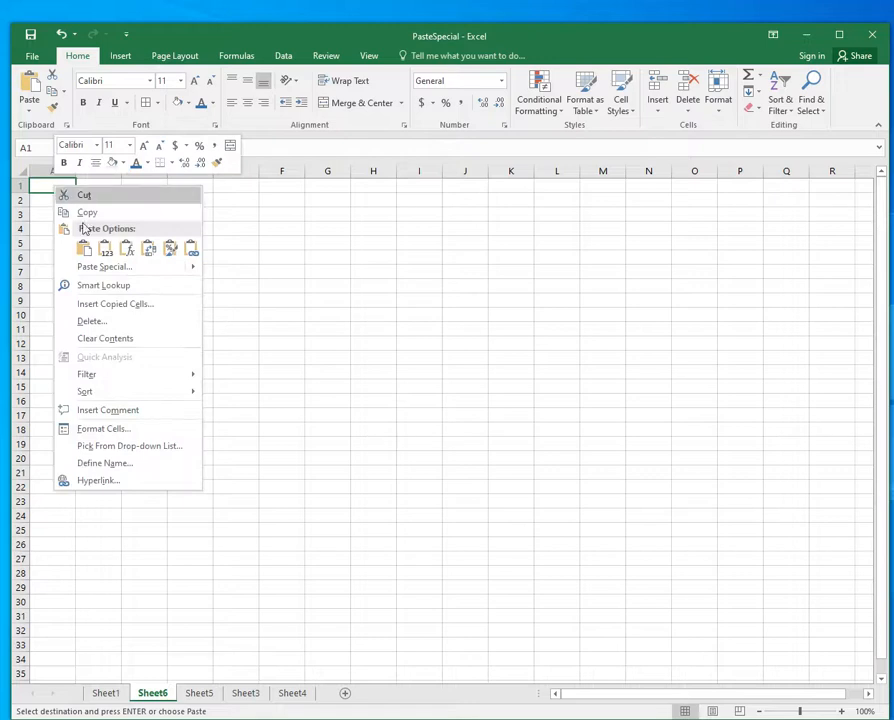
left_click(93, 267)
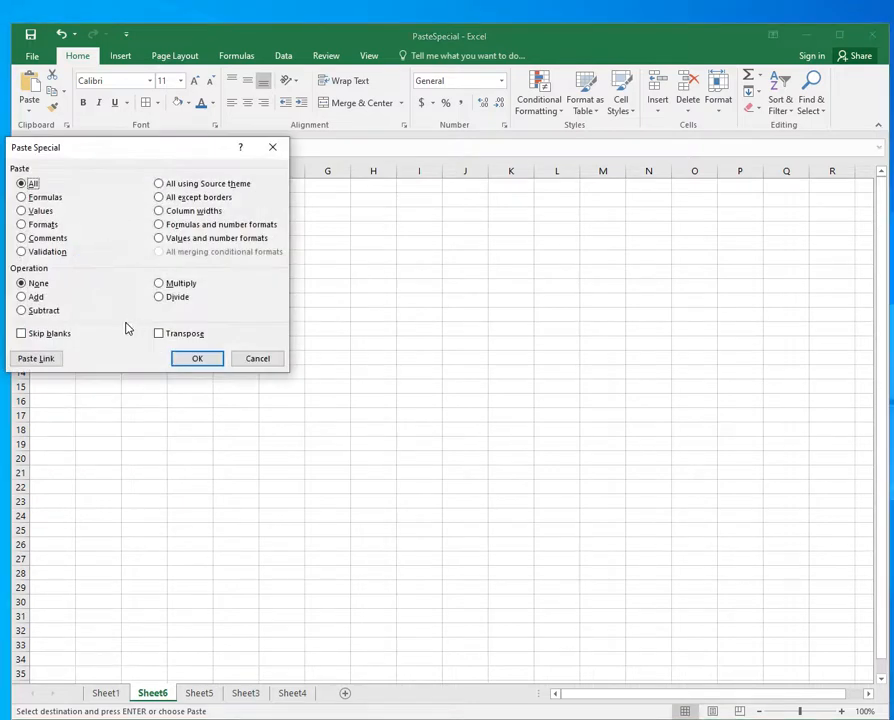
left_click(170, 334)
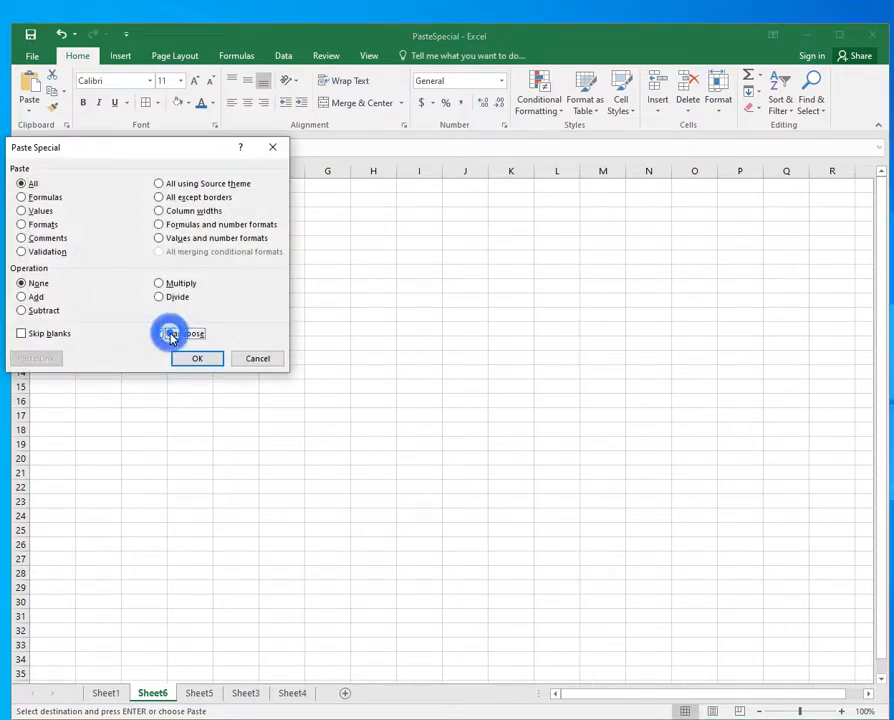
left_click(198, 360)
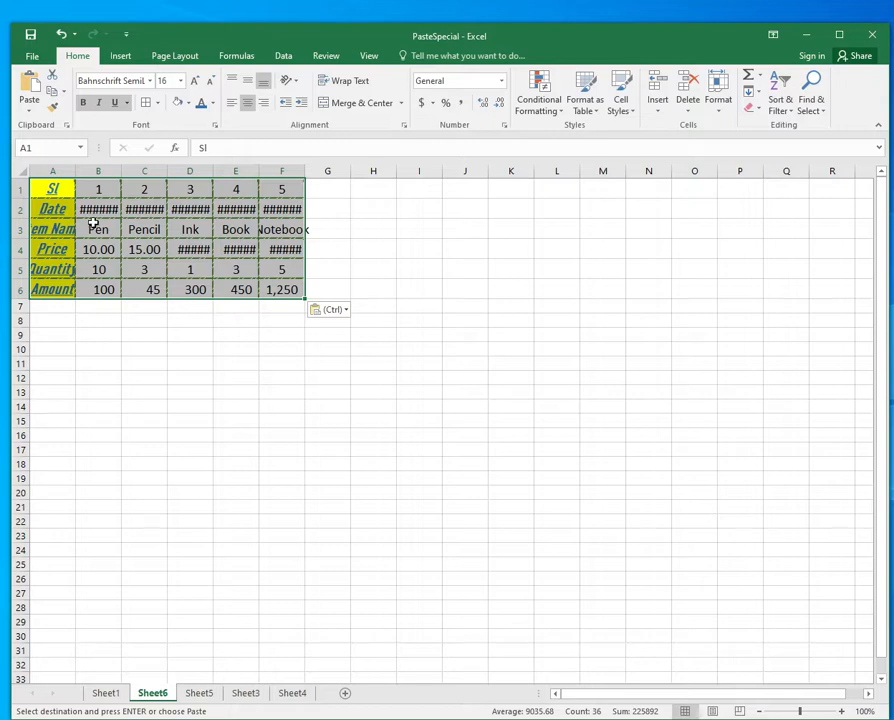
- AutoFit the width of all columns on the sheet with the transposed table
left_click(21, 172)
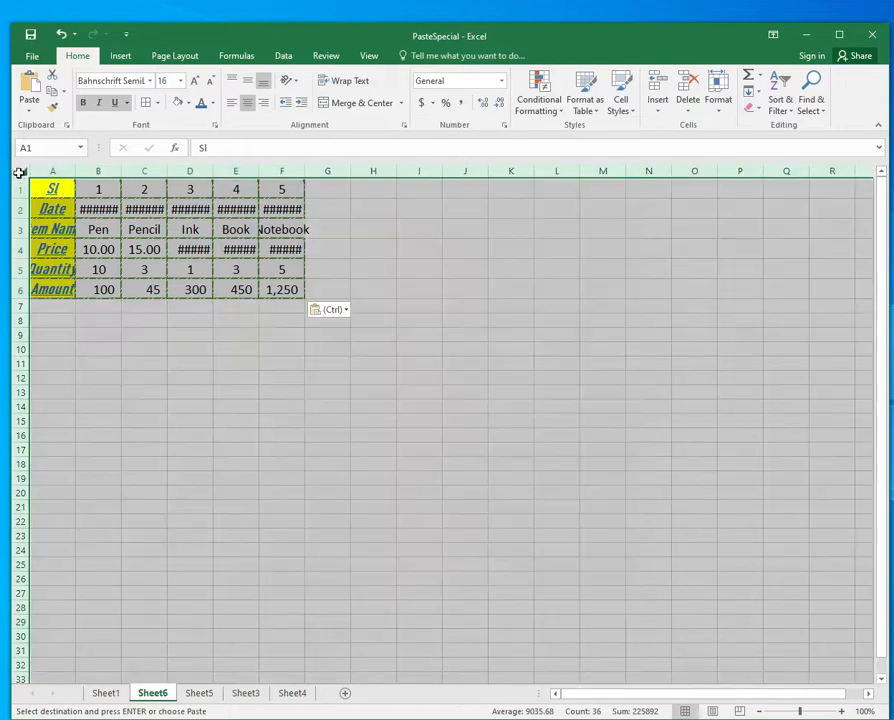
double_click(75, 171)
left_click(172, 376)
- Check the transposed headings, Date row and Item Name row against the original table on Sheet1
left_click_drag(66, 189, 74, 290)
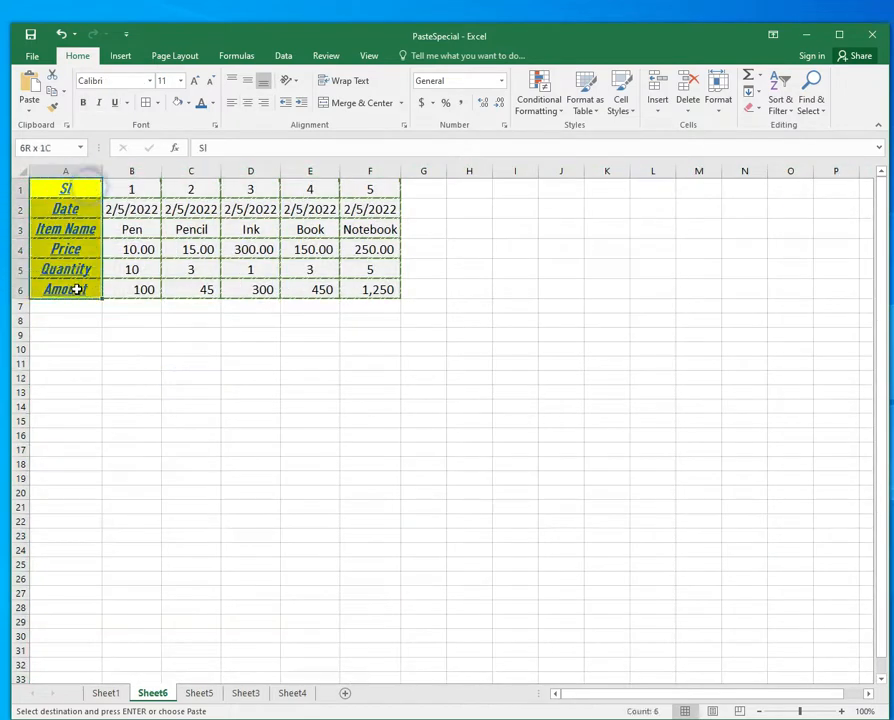
left_click_drag(68, 210, 370, 210)
left_click_drag(82, 229, 310, 229)
left_click(104, 692)
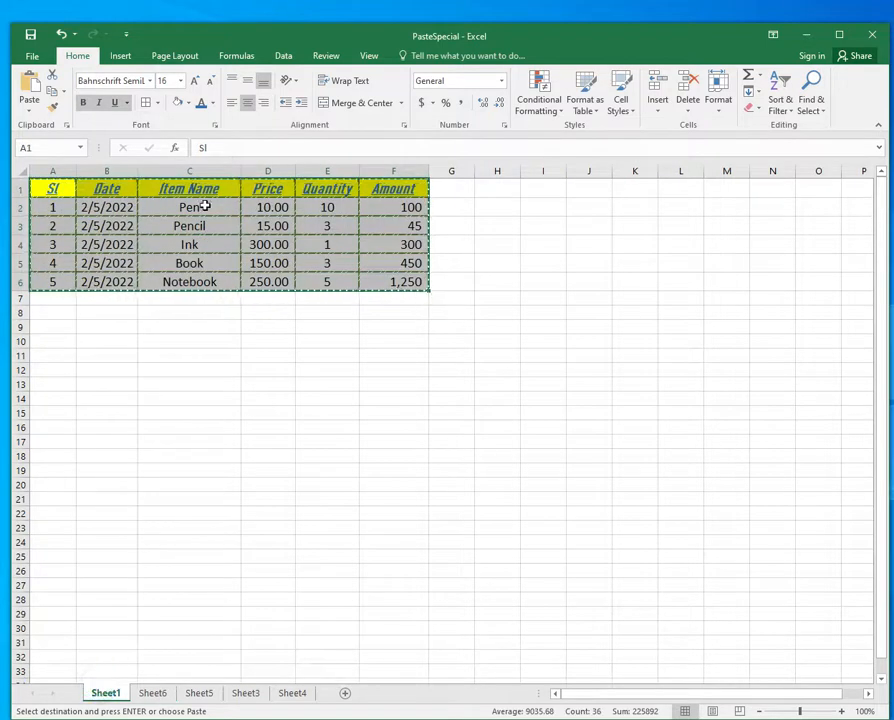